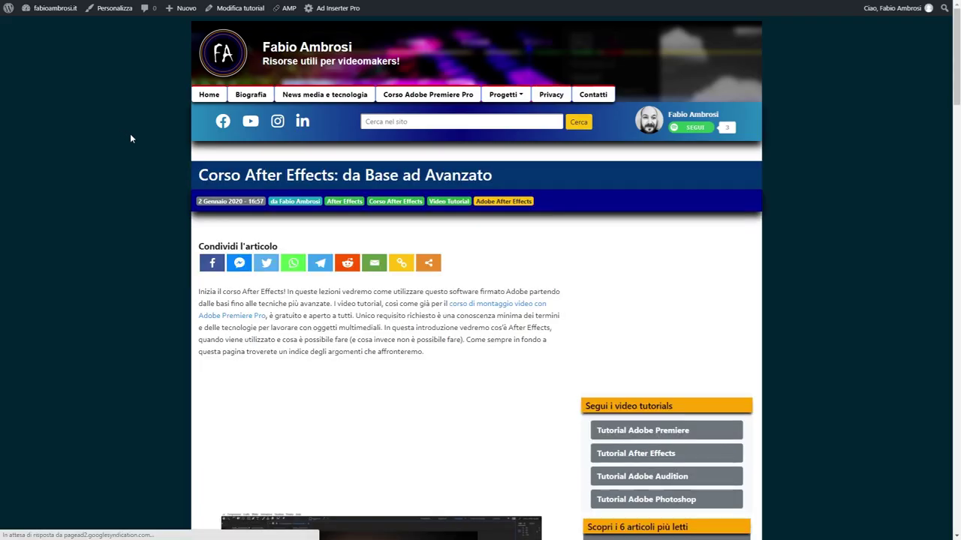
Scroll the article to the 25-lesson 'modulo Base' list and select its full text.
{"action": "scroll", "coordinate": [130, 138], "scroll_direction": "down", "scroll_amount": 4}
{"action": "scroll", "coordinate": [130, 138], "scroll_direction": "down", "scroll_amount": 3}
{"action": "scroll", "coordinate": [130, 138], "scroll_direction": "down", "scroll_amount": 5}
{"action": "scroll", "coordinate": [130, 138], "scroll_direction": "down", "scroll_amount": 4}
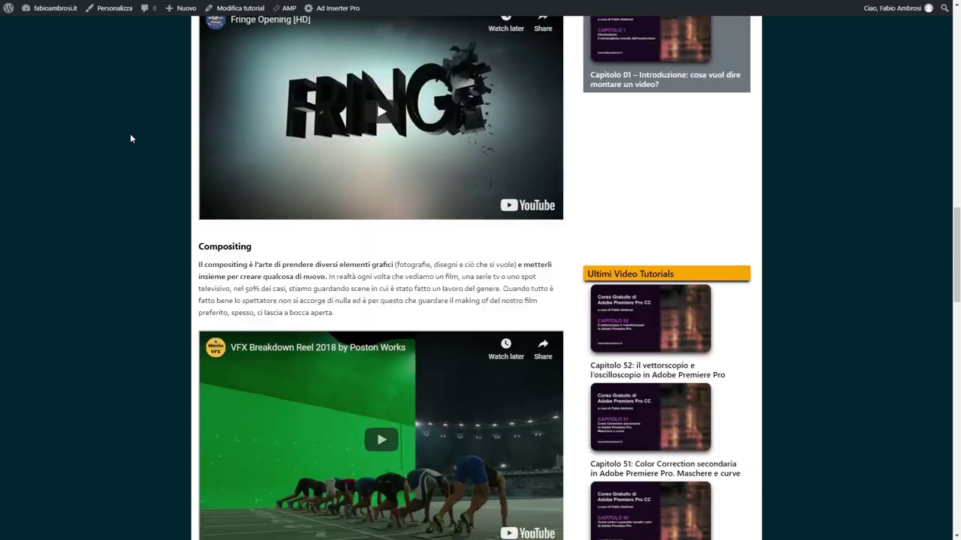
{"action": "scroll", "coordinate": [130, 138], "scroll_direction": "down", "scroll_amount": 4}
{"action": "scroll", "coordinate": [130, 138], "scroll_direction": "down", "scroll_amount": 3}
{"action": "scroll", "coordinate": [130, 138], "scroll_direction": "down", "scroll_amount": 3}
{"action": "scroll", "coordinate": [130, 139], "scroll_direction": "down", "scroll_amount": 3}
{"action": "scroll", "coordinate": [130, 138], "scroll_direction": "down", "scroll_amount": 2}
{"action": "scroll", "coordinate": [130, 138], "scroll_direction": "up", "scroll_amount": 1}
{"action": "double_click", "coordinate": [221, 124]}
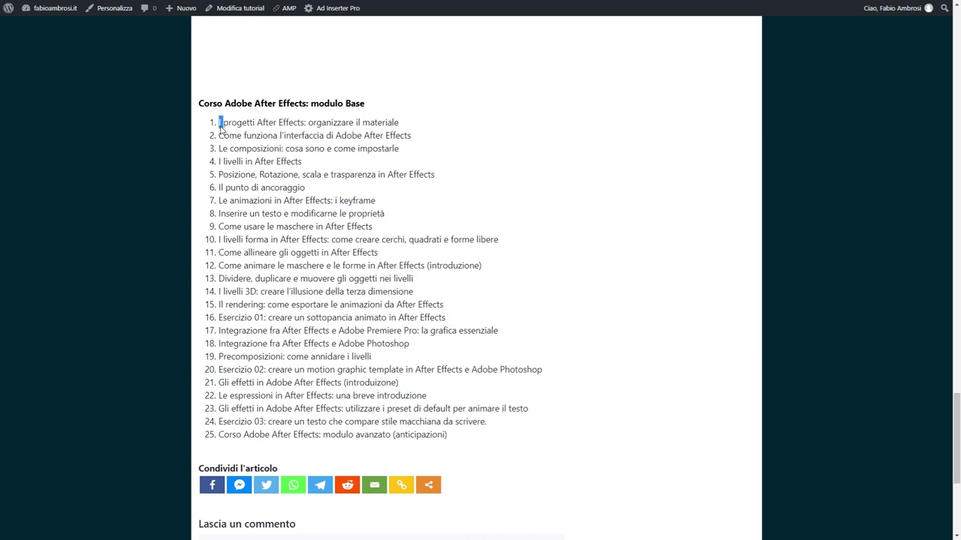
{"action": "left_click_drag", "start_coordinate": [220, 127], "coordinate": [489, 439]}
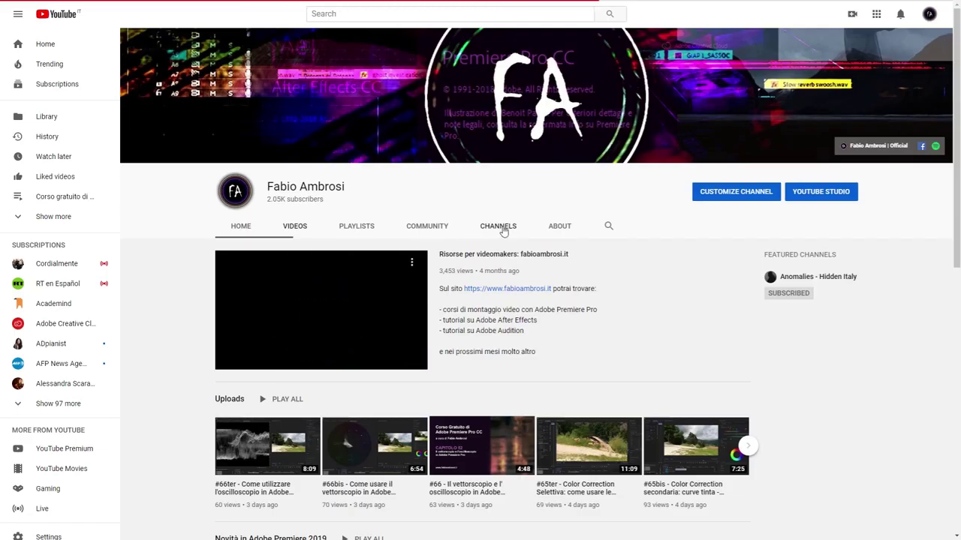
Scroll through the channel's uploaded videos, then highlight the page name on the Facebook page.
{"action": "scroll", "coordinate": [503, 230], "scroll_direction": "down", "scroll_amount": 2}
{"action": "scroll", "coordinate": [503, 231], "scroll_direction": "down", "scroll_amount": 2}
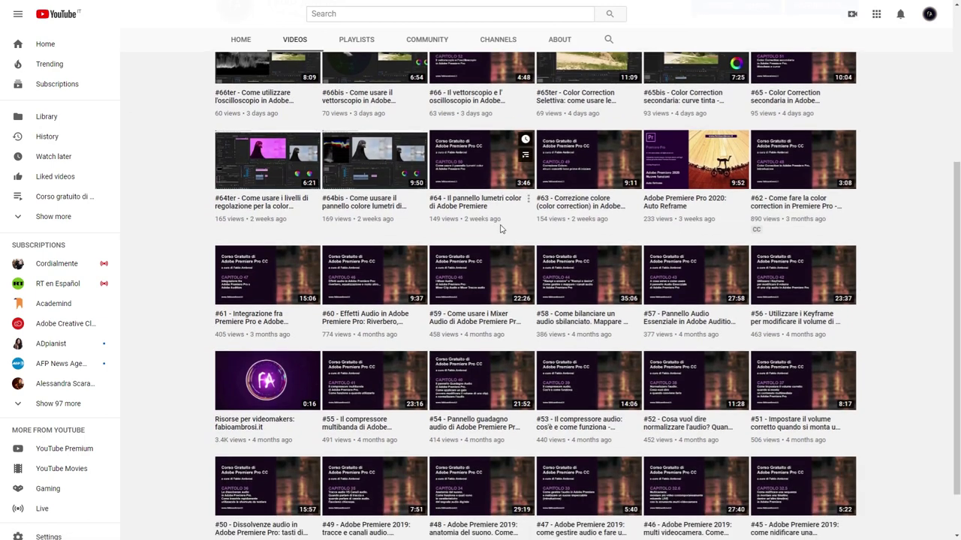
{"action": "scroll", "coordinate": [501, 231], "scroll_direction": "up", "scroll_amount": 3}
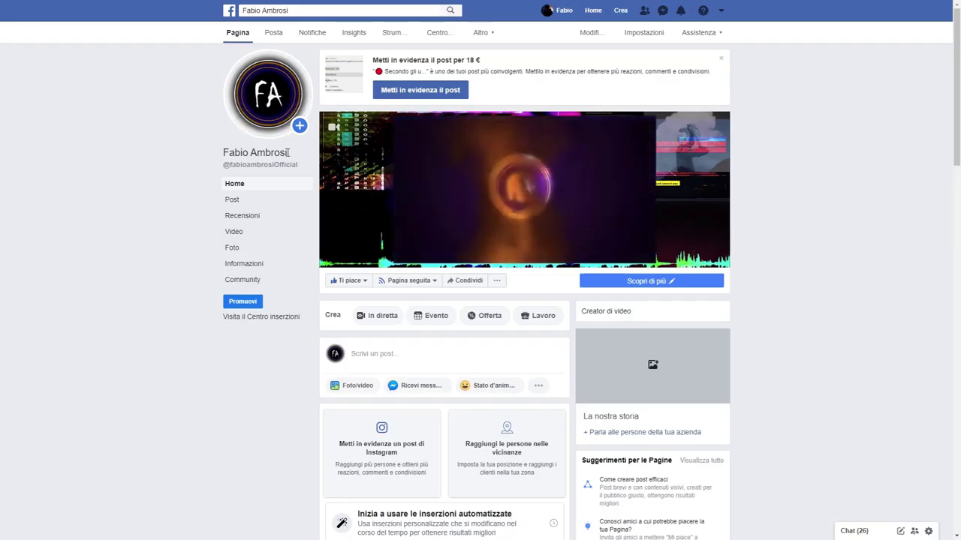
{"action": "left_click_drag", "start_coordinate": [288, 152], "coordinate": [222, 153]}
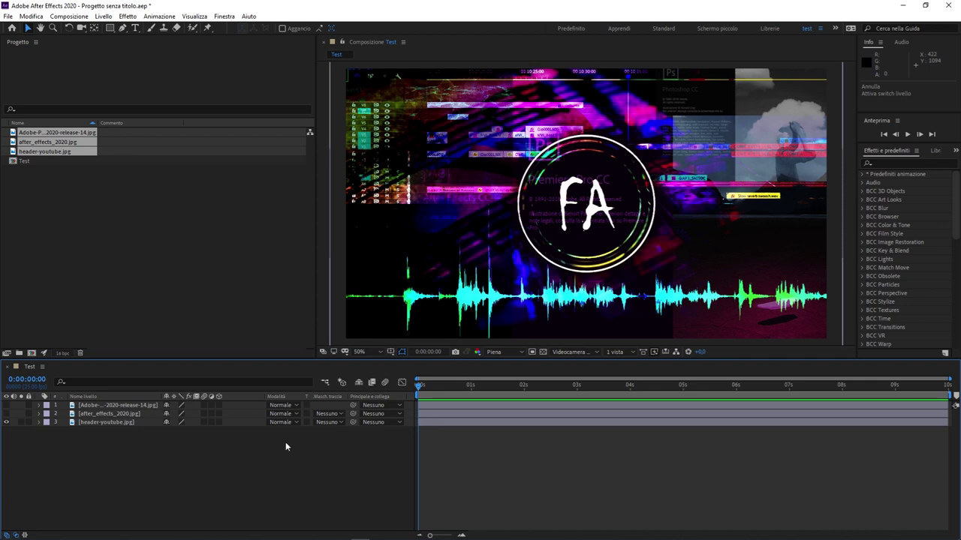
In Premiere Pro, box-select the timeline's audio and video clips, then return to After Effects.
{"action": "left_click", "coordinate": [230, 533]}
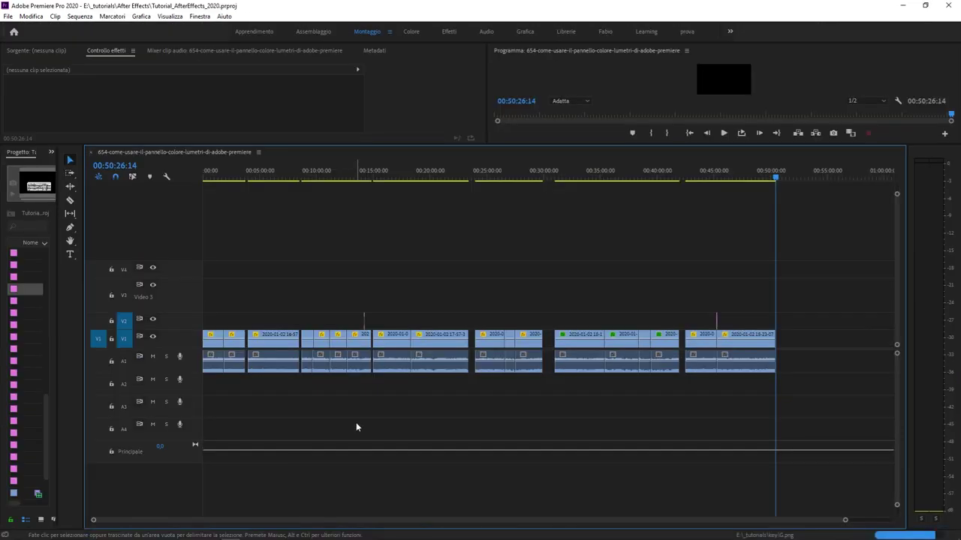
{"action": "left_click_drag", "start_coordinate": [321, 241], "coordinate": [667, 323]}
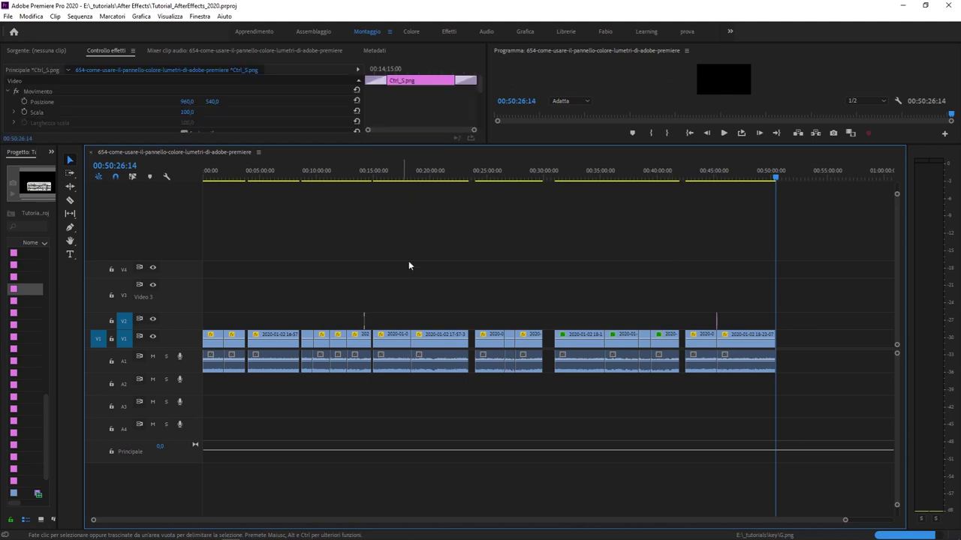
{"action": "left_click_drag", "start_coordinate": [691, 414], "coordinate": [256, 360]}
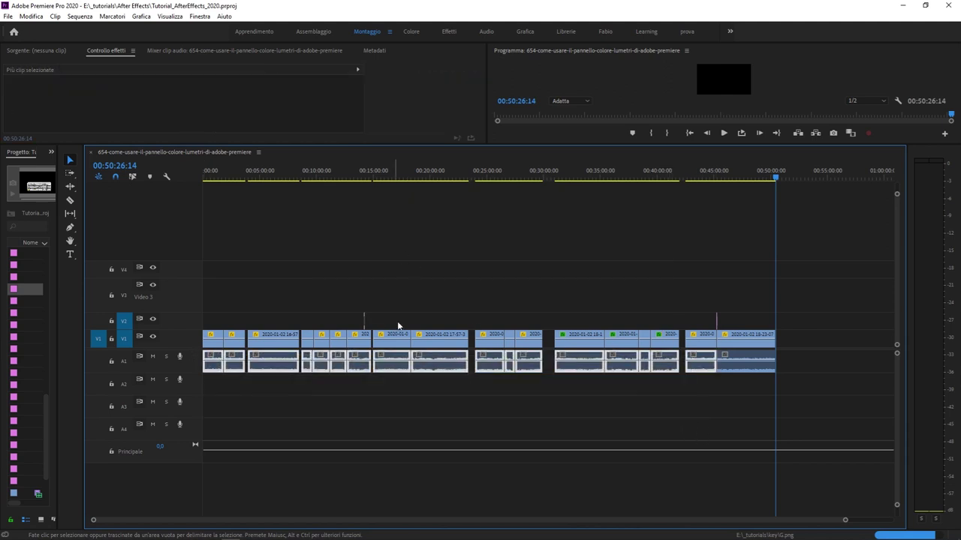
{"action": "left_click_drag", "start_coordinate": [310, 280], "coordinate": [580, 343]}
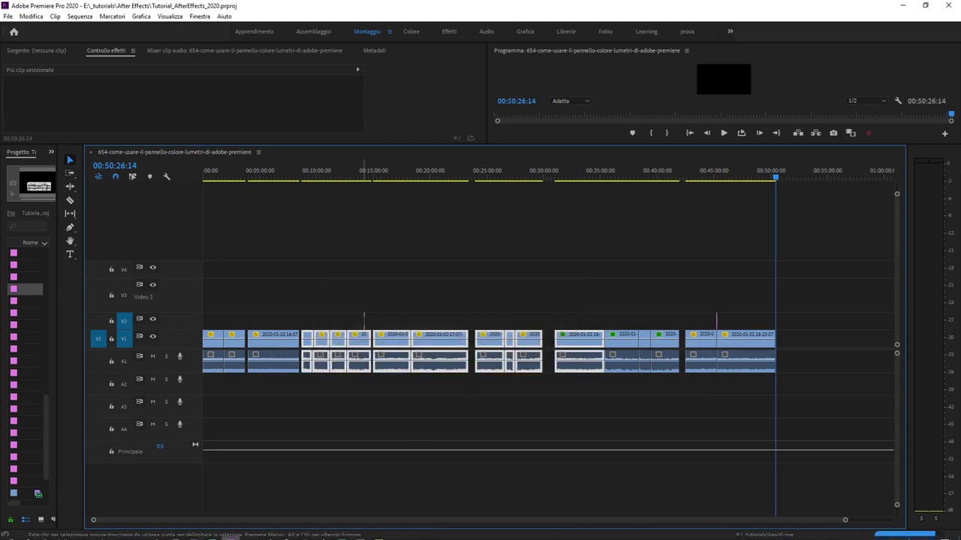
{"action": "mouse_move", "coordinate": [326, 534]}
{"action": "left_click", "coordinate": [360, 533]}
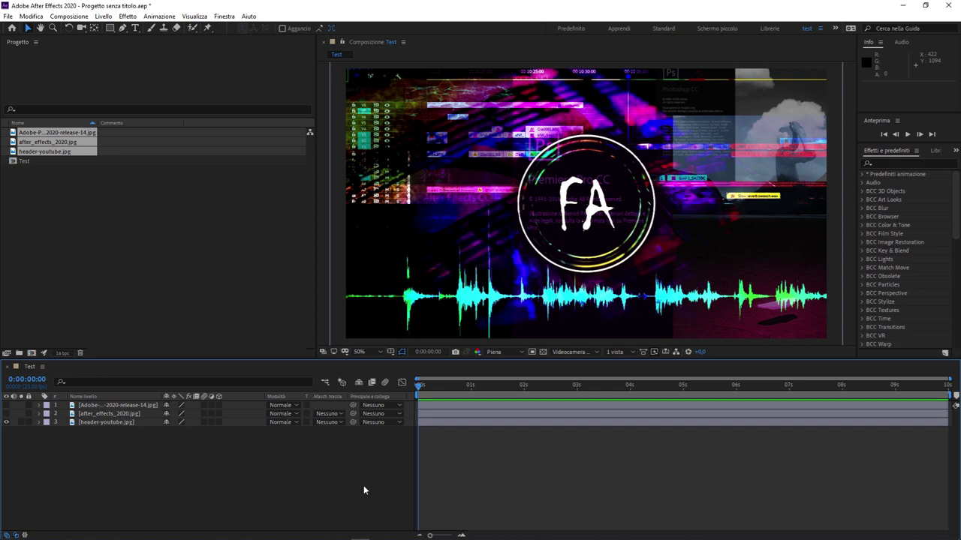
{"action": "left_click", "coordinate": [113, 413]}
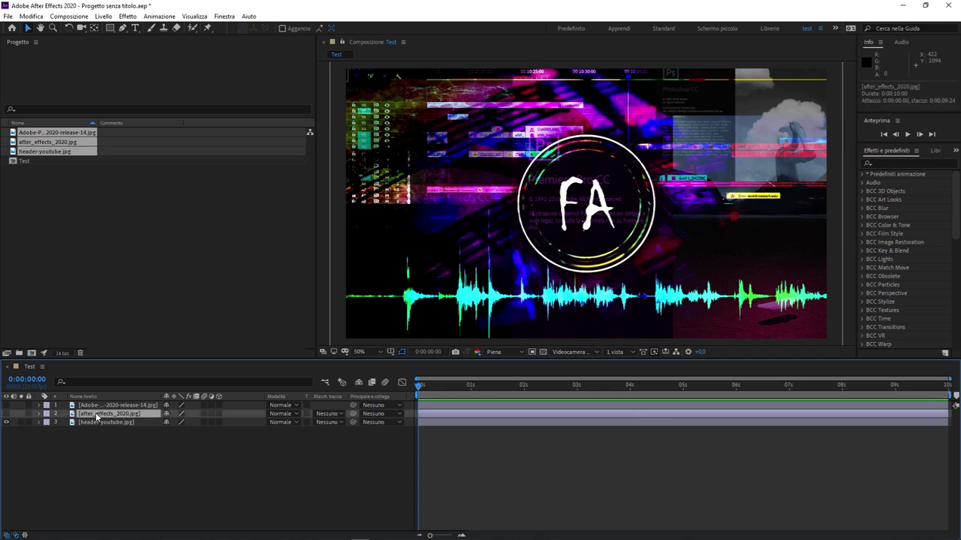
{"action": "left_click", "coordinate": [104, 422]}
{"action": "left_click", "coordinate": [110, 414]}
{"action": "left_click", "coordinate": [120, 407]}
{"action": "left_click", "coordinate": [145, 448]}
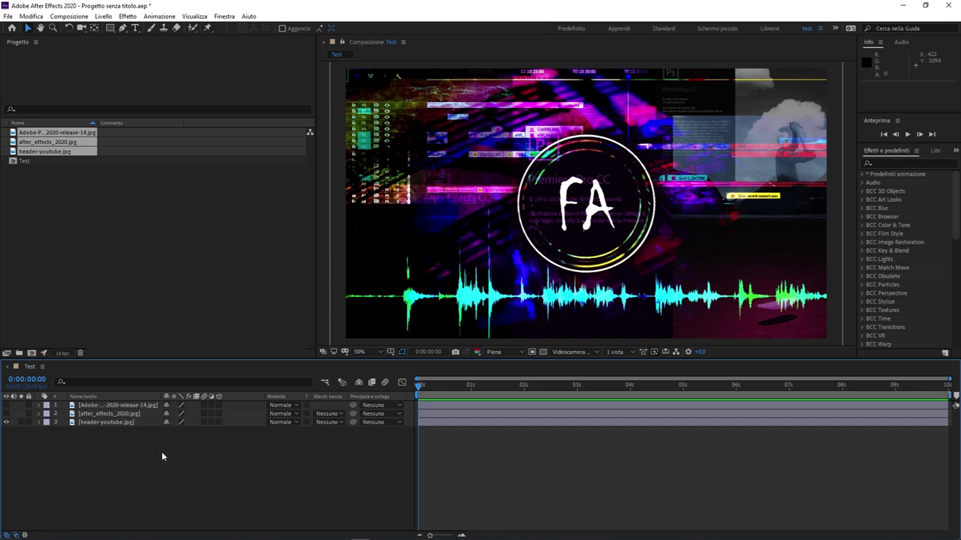
Box-select the three image layers in the Test timeline and delete them.
{"action": "left_click", "coordinate": [66, 200]}
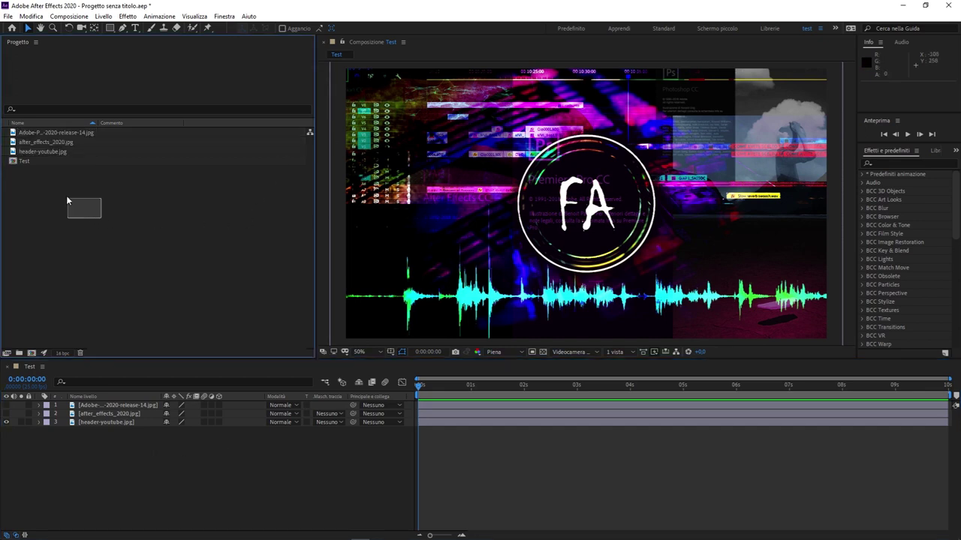
{"action": "left_click_drag", "start_coordinate": [156, 488], "coordinate": [126, 399]}
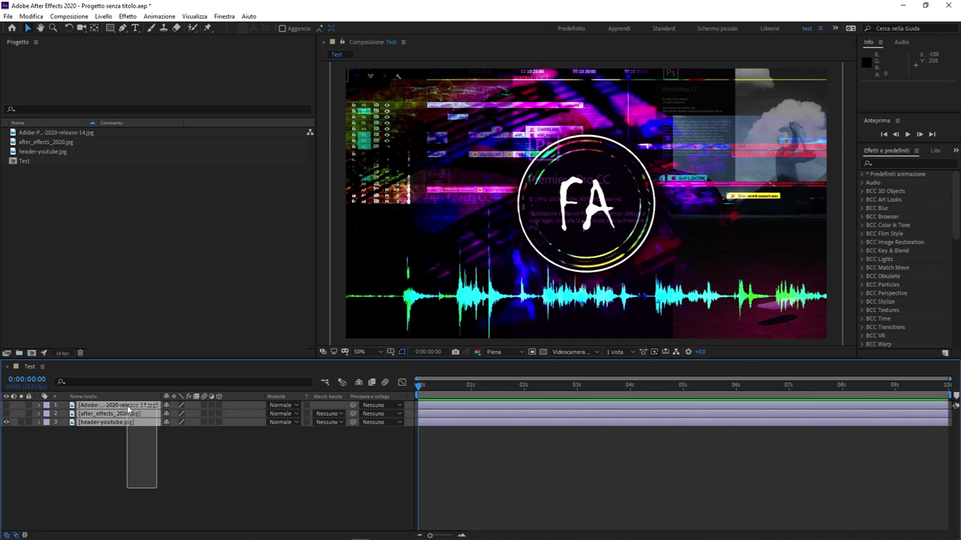
{"action": "key", "text": "Delete"}
{"action": "left_click", "coordinate": [31, 162]}
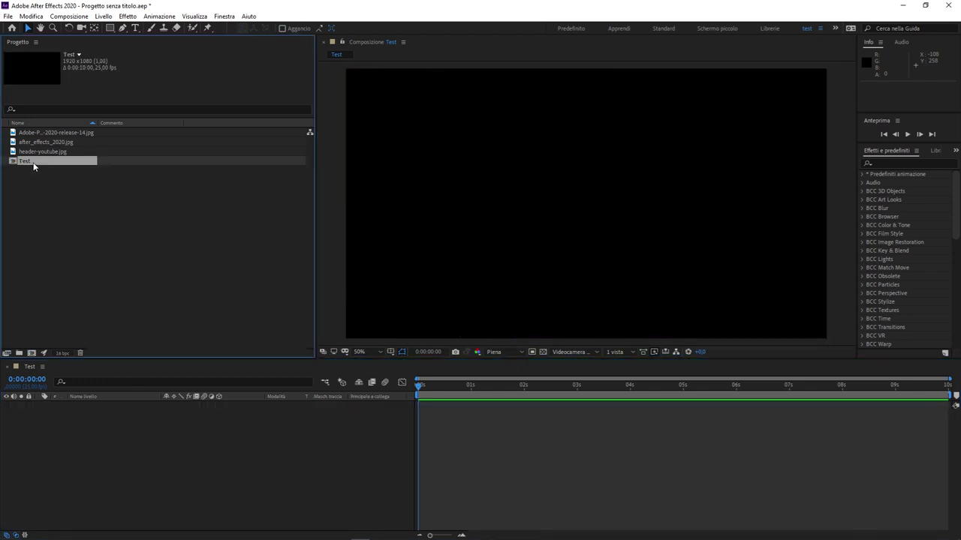
{"action": "left_click", "coordinate": [126, 214]}
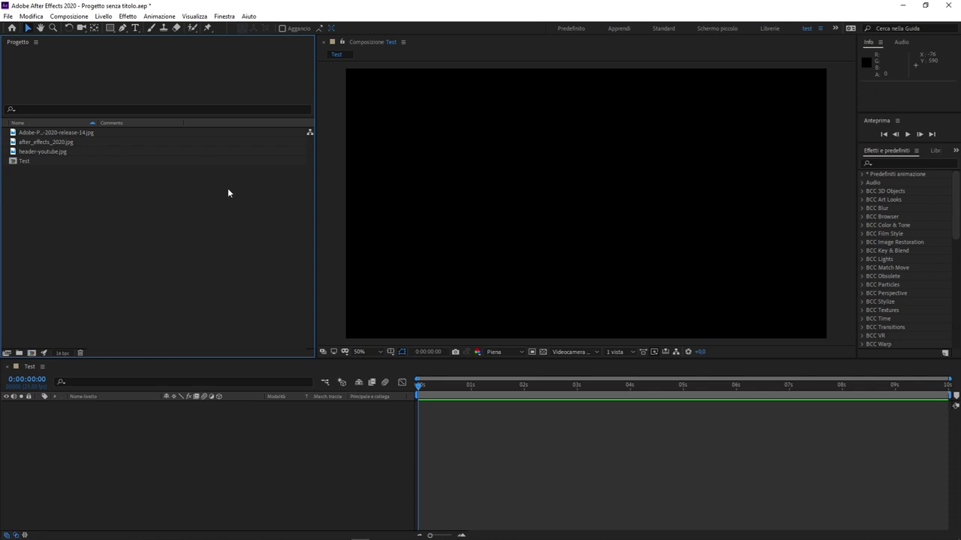
{"action": "double_click", "coordinate": [202, 268]}
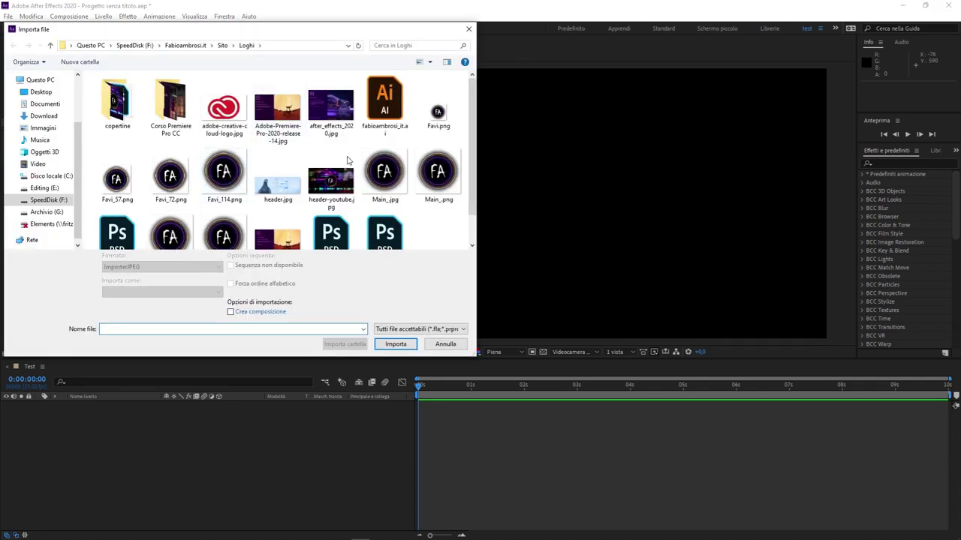
{"action": "left_click", "coordinate": [341, 181]}
{"action": "left_click", "coordinate": [383, 176]}
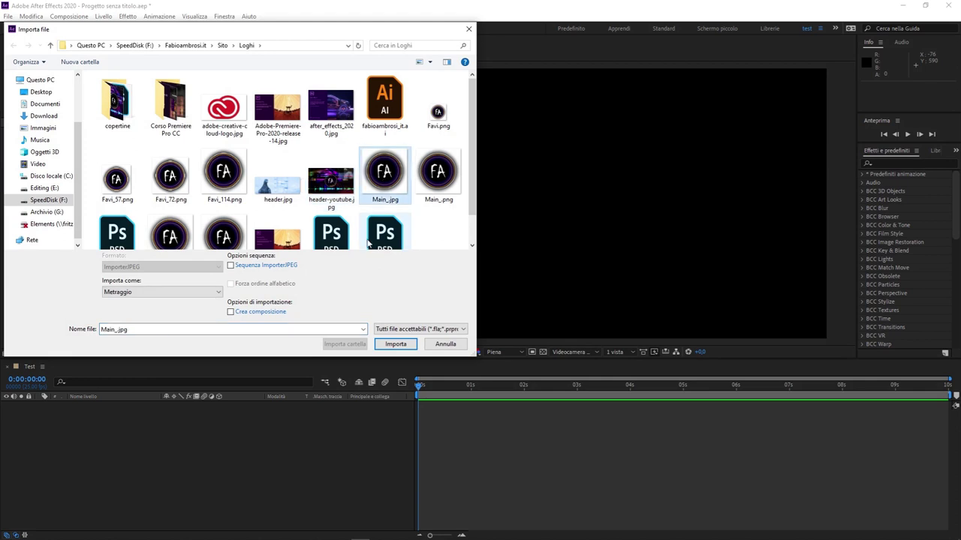
{"action": "left_click", "coordinate": [445, 344]}
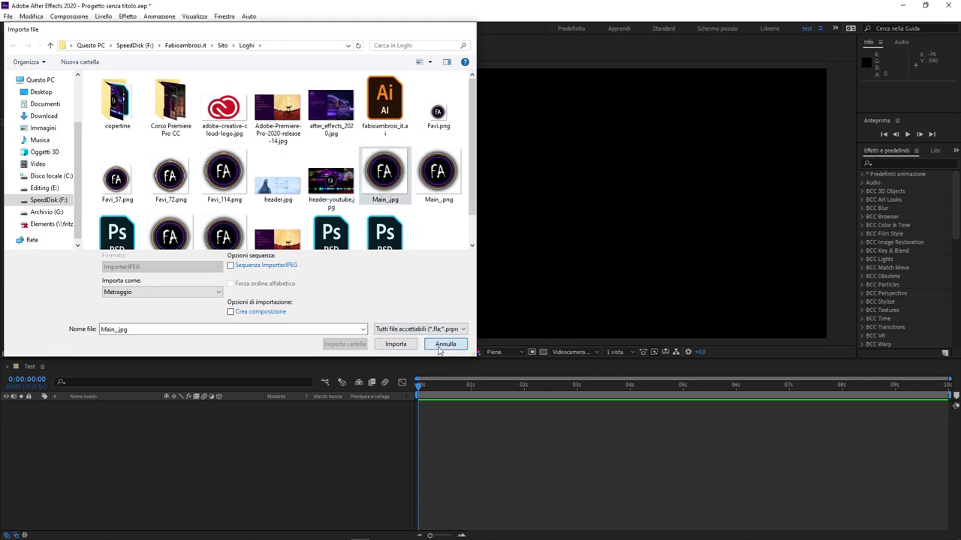
{"action": "left_click", "coordinate": [71, 146]}
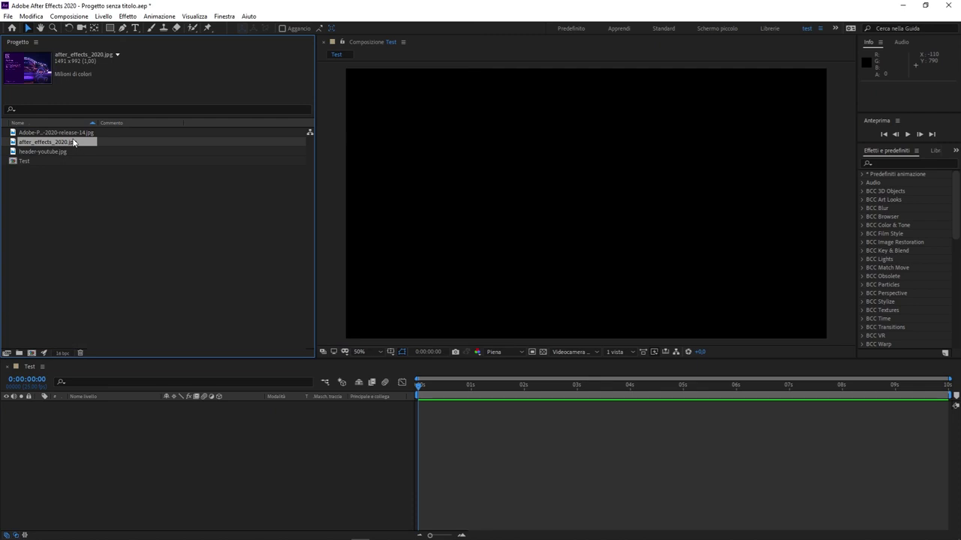
{"action": "left_click", "coordinate": [79, 153]}
{"action": "left_click", "coordinate": [184, 232]}
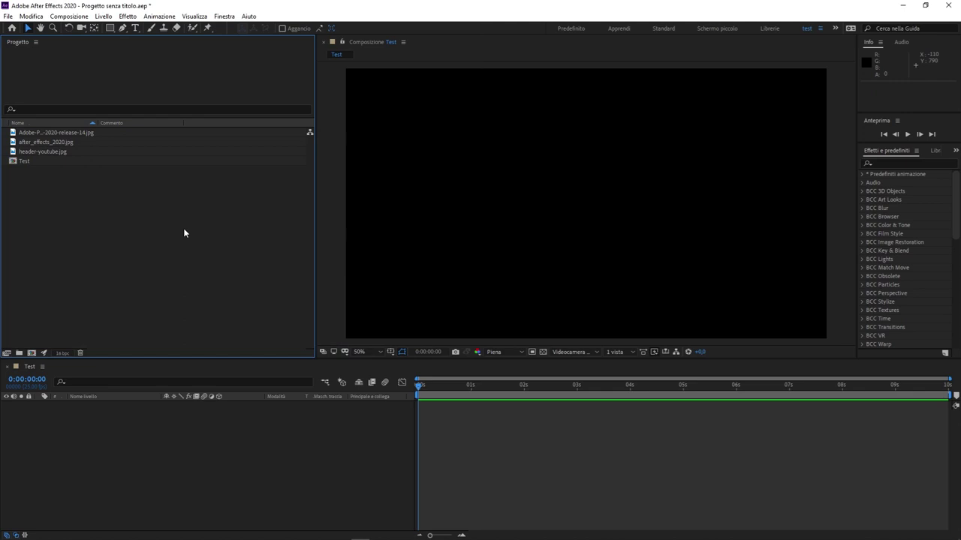
{"action": "key", "text": "ctrl+i"}
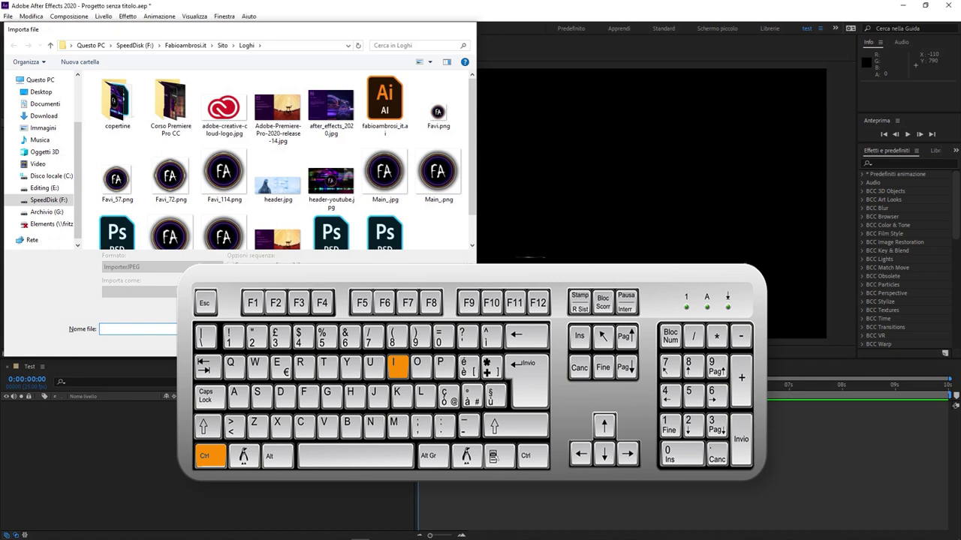
{"action": "left_click", "coordinate": [409, 344]}
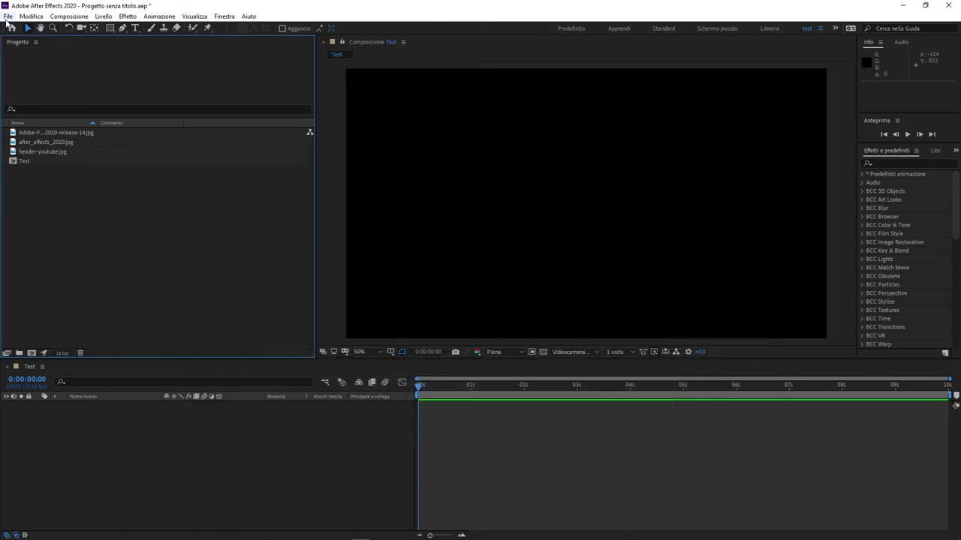
{"action": "left_click", "coordinate": [8, 16]}
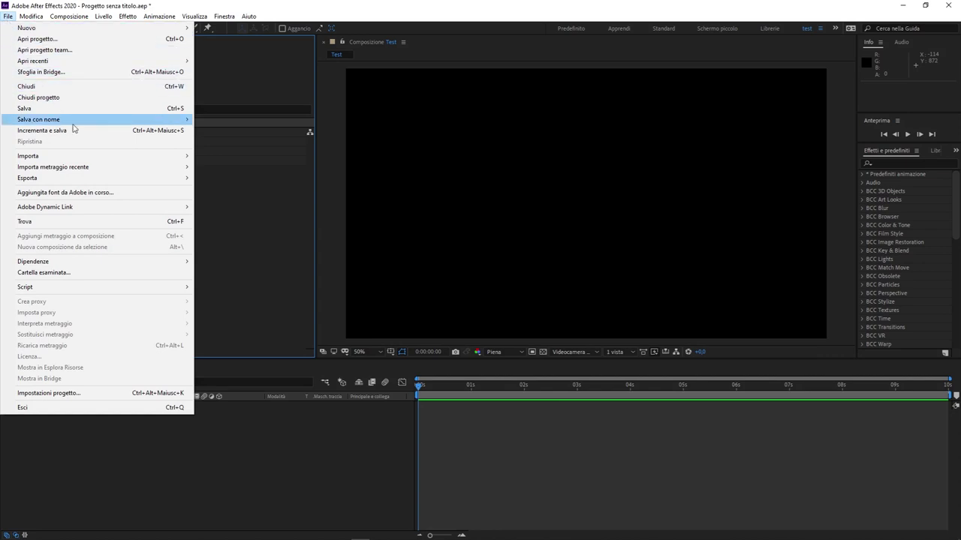
{"action": "mouse_move", "coordinate": [120, 162]}
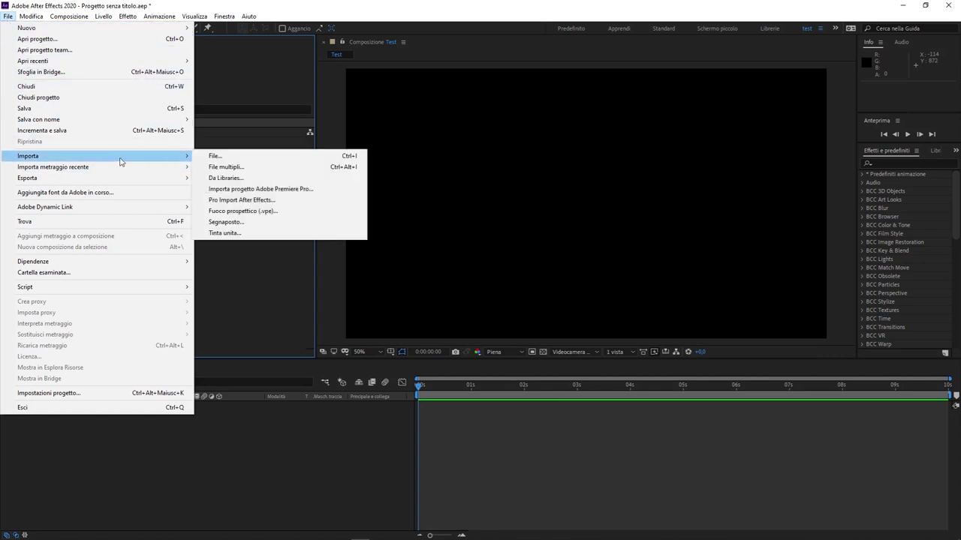
{"action": "left_click", "coordinate": [283, 158]}
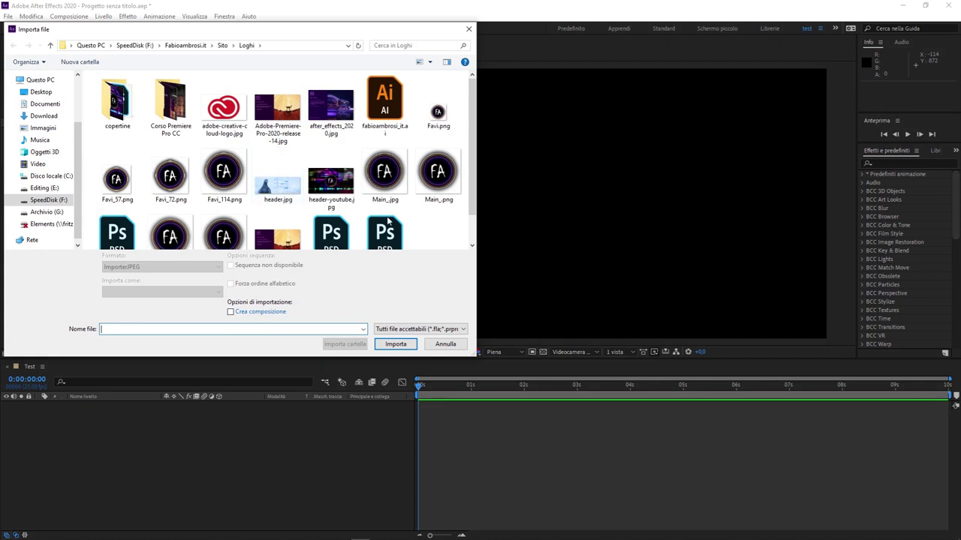
{"action": "double_click", "coordinate": [349, 212]}
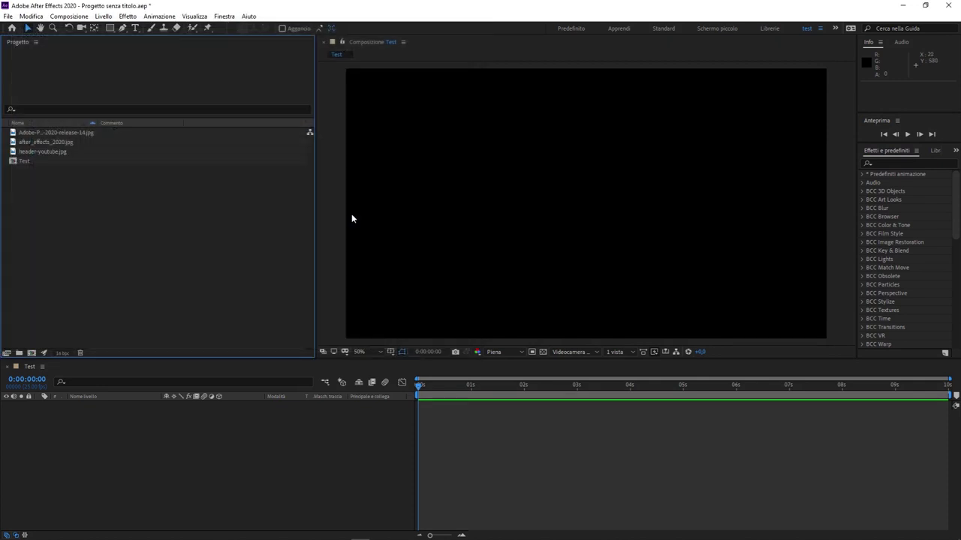
Select after_effects_2020.jpg, header-youtube.jpg and the Premiere Pro splash, and drag them into Test.
{"action": "left_click", "coordinate": [50, 152]}
{"action": "left_click", "coordinate": [50, 142]}
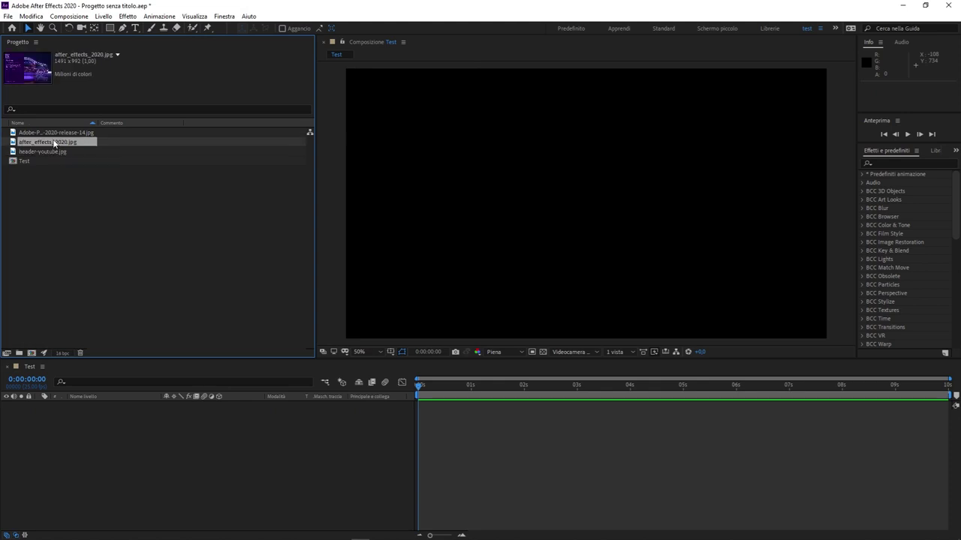
{"action": "left_click", "coordinate": [55, 132]}
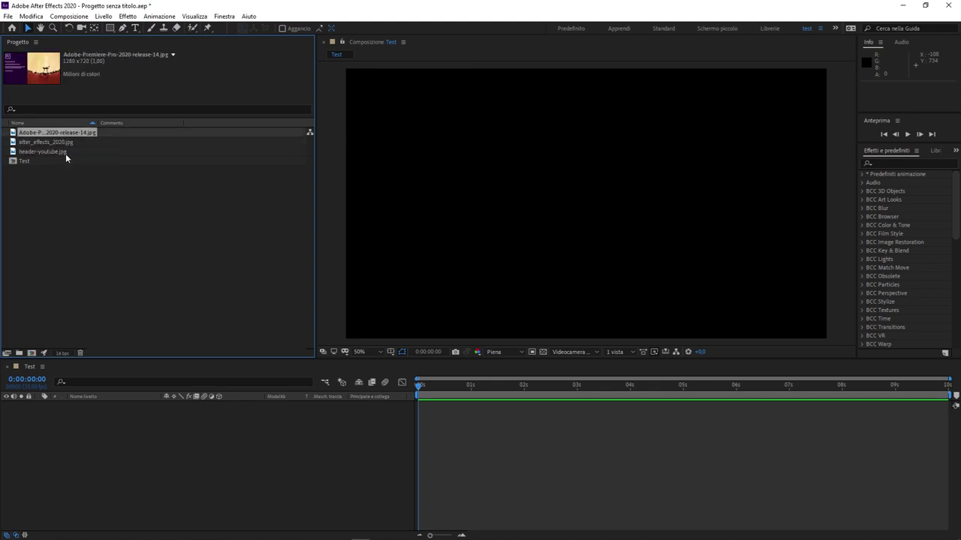
{"action": "left_click", "coordinate": [64, 151], "text": "shift"}
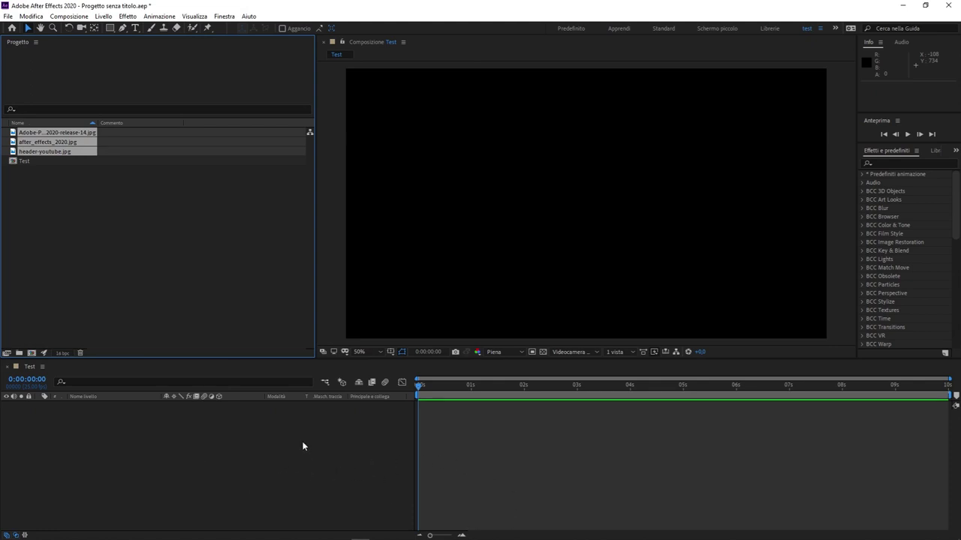
{"action": "mouse_move", "coordinate": [74, 142]}
{"action": "left_mouse_down"}
{"action": "mouse_move", "coordinate": [93, 264]}
{"action": "mouse_move", "coordinate": [476, 429]}
{"action": "mouse_move", "coordinate": [259, 436]}
{"action": "left_mouse_up"}
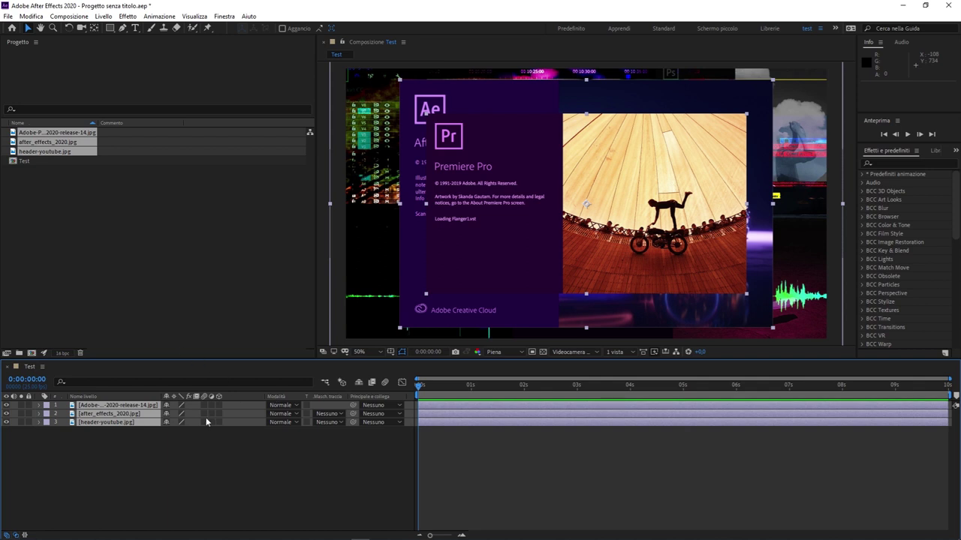
{"action": "left_click", "coordinate": [6, 421]}
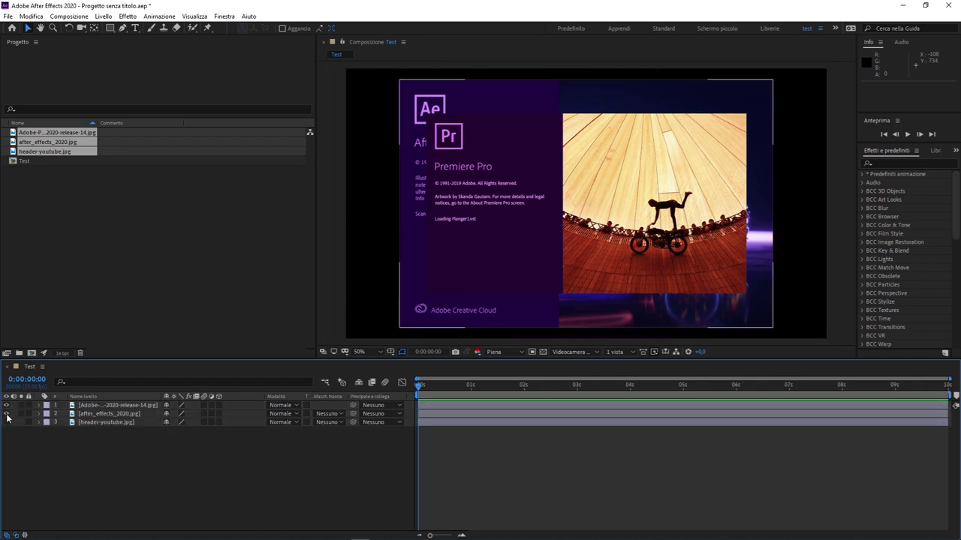
{"action": "left_click", "coordinate": [6, 414]}
{"action": "left_click", "coordinate": [6, 405]}
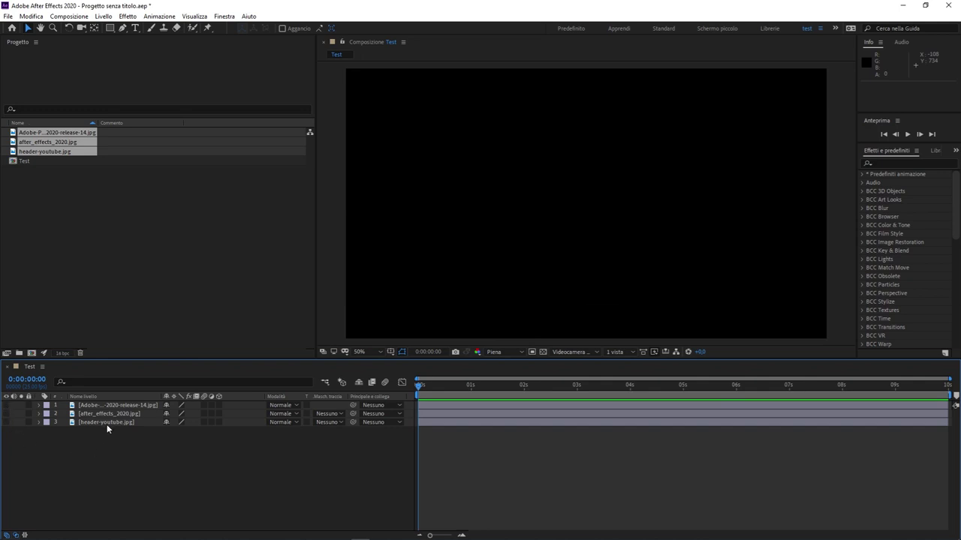
{"action": "left_click", "coordinate": [107, 423]}
{"action": "left_click", "coordinate": [6, 422]}
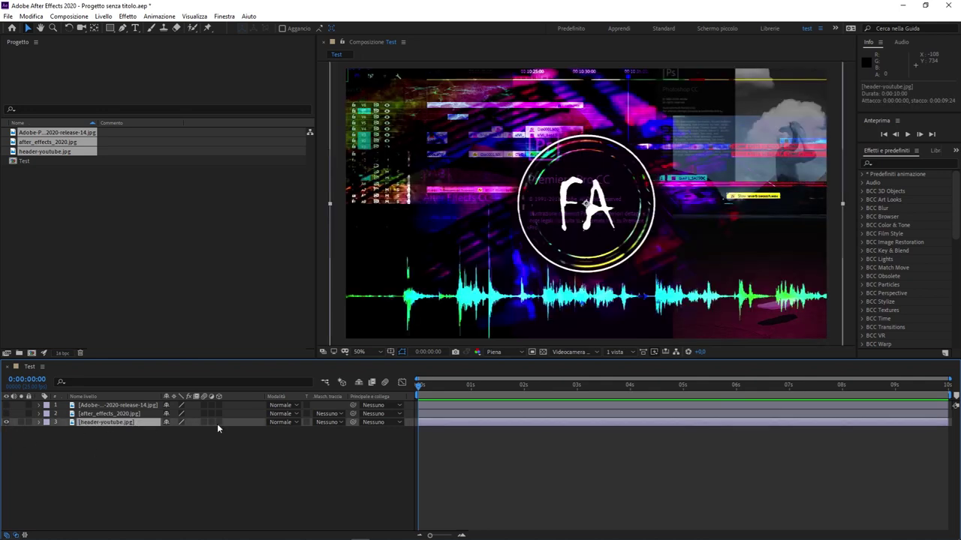
{"action": "left_click", "coordinate": [463, 411]}
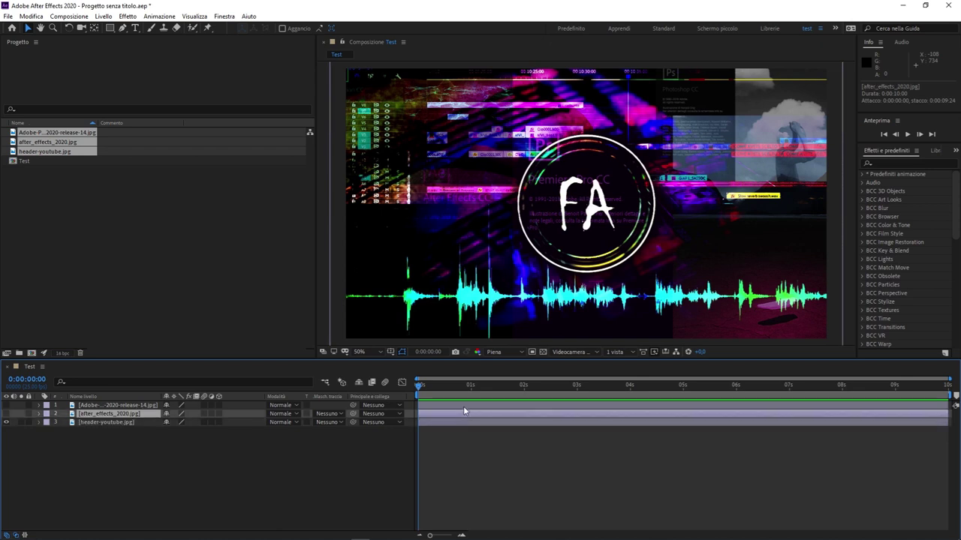
{"action": "left_click", "coordinate": [465, 406]}
{"action": "left_click", "coordinate": [465, 414]}
{"action": "left_click", "coordinate": [467, 422]}
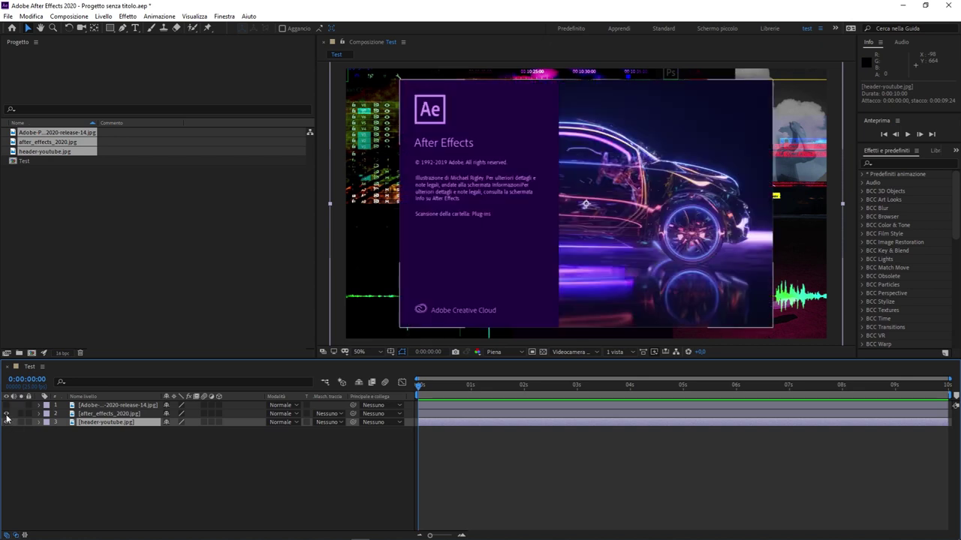
{"action": "left_click", "coordinate": [478, 413]}
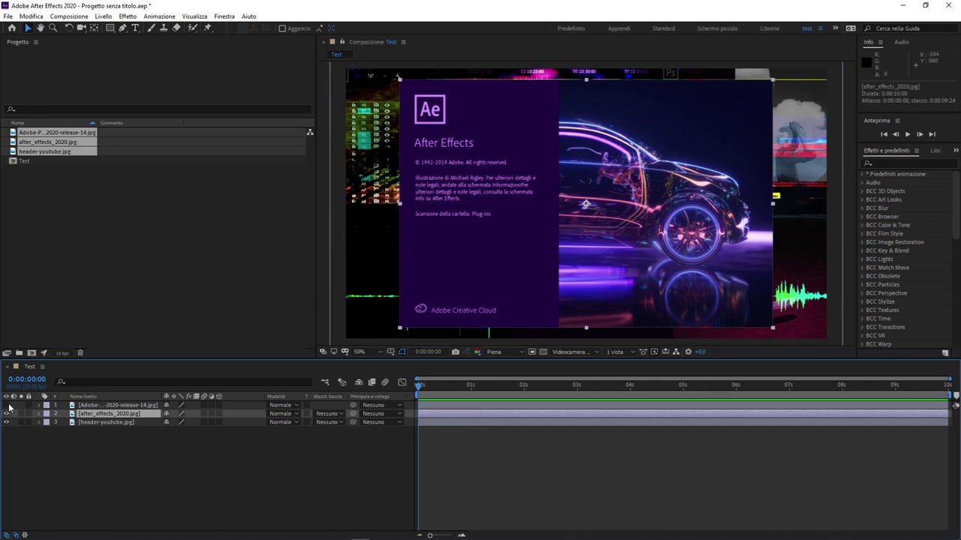
{"action": "left_click", "coordinate": [90, 407]}
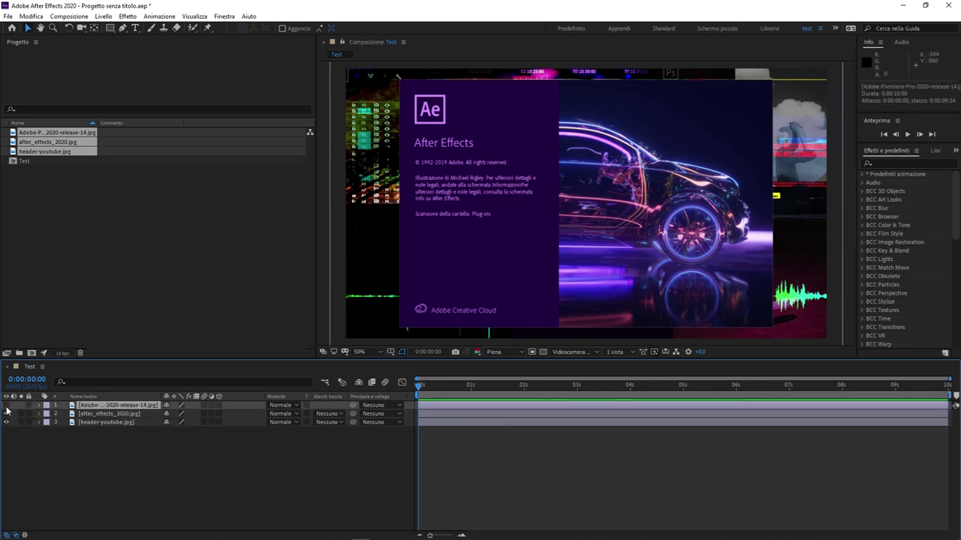
{"action": "left_click", "coordinate": [6, 406]}
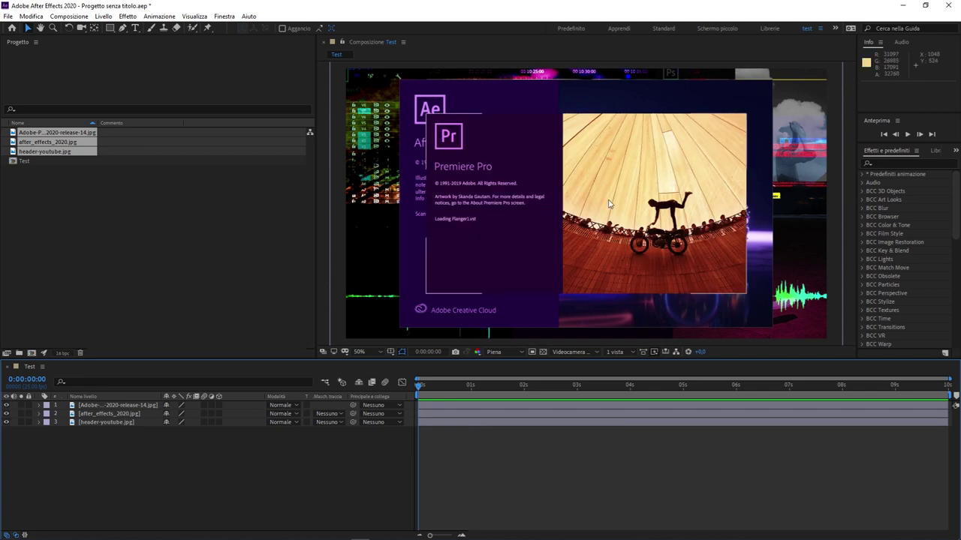
{"action": "left_click", "coordinate": [404, 266]}
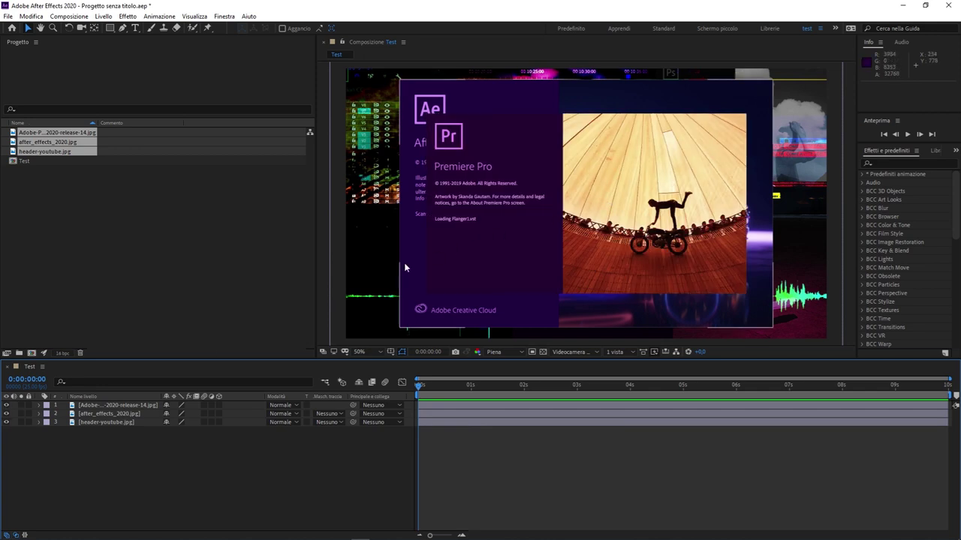
{"action": "key", "text": "F2"}
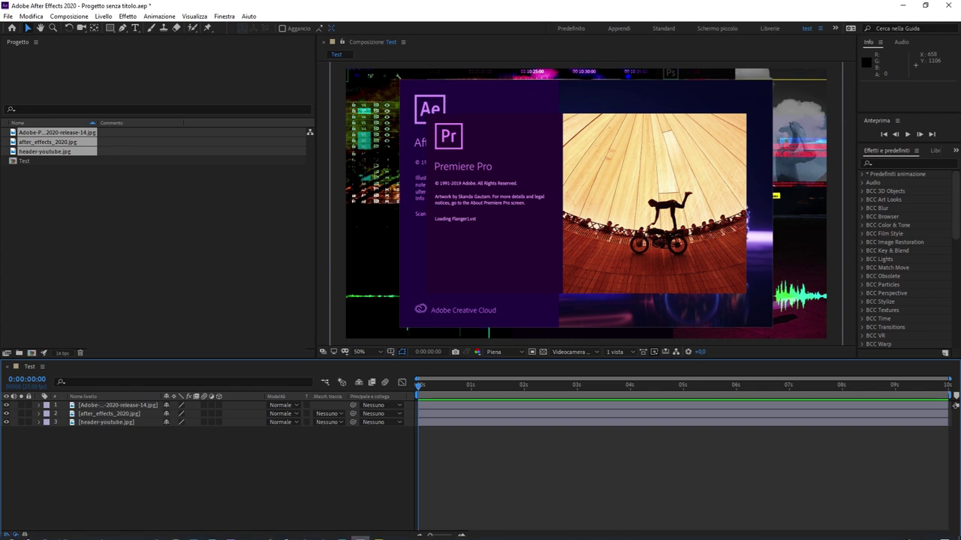
{"action": "left_click", "coordinate": [232, 533]}
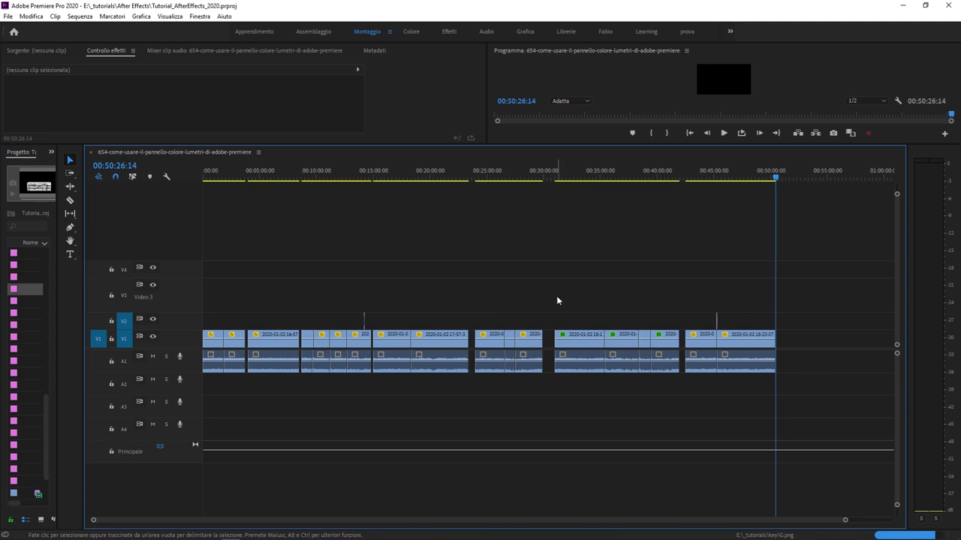
{"action": "left_click_drag", "start_coordinate": [579, 296], "coordinate": [639, 379]}
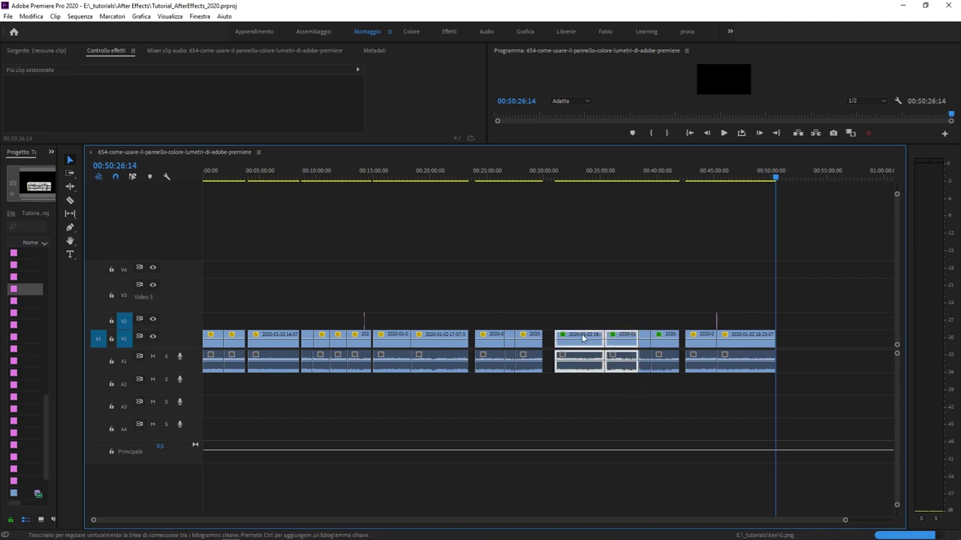
{"action": "left_click_drag", "start_coordinate": [578, 339], "coordinate": [543, 296]}
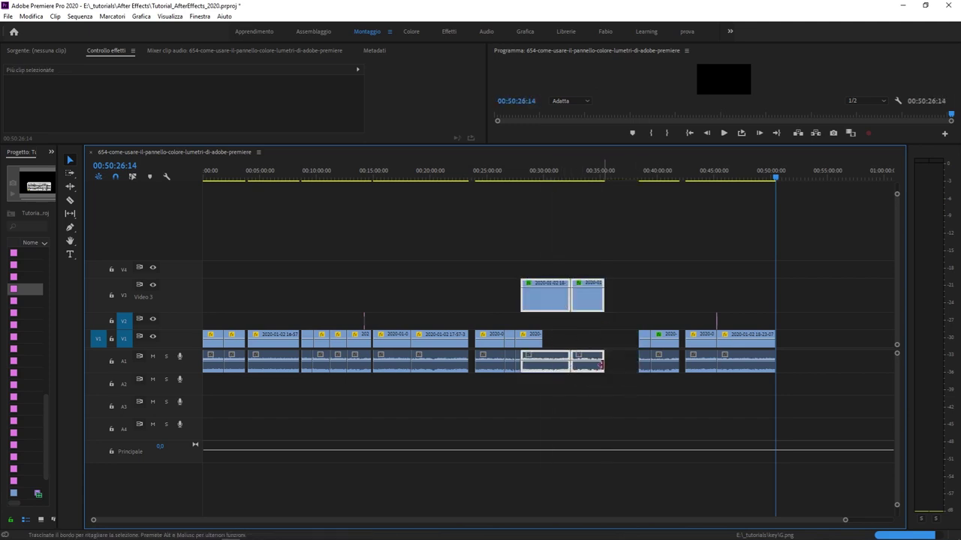
{"action": "key", "text": "ctrl+z"}
{"action": "left_click", "coordinate": [359, 533]}
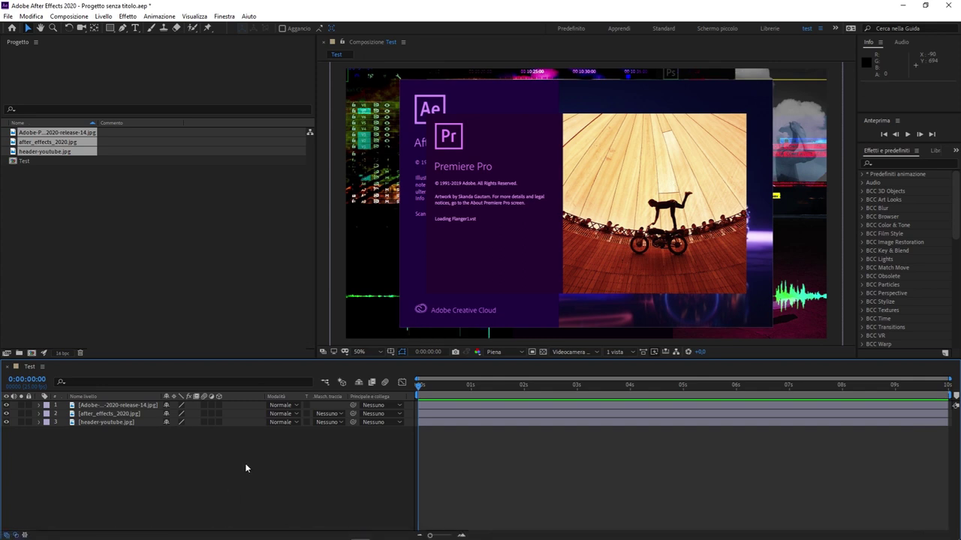
Delay header-youtube.jpg ~3 s, offset after_effects_2020.jpg, trim the Premiere splash start; preview 0:00:02:01.
{"action": "left_click", "coordinate": [499, 420]}
{"action": "left_click_drag", "start_coordinate": [418, 422], "coordinate": [732, 423]}
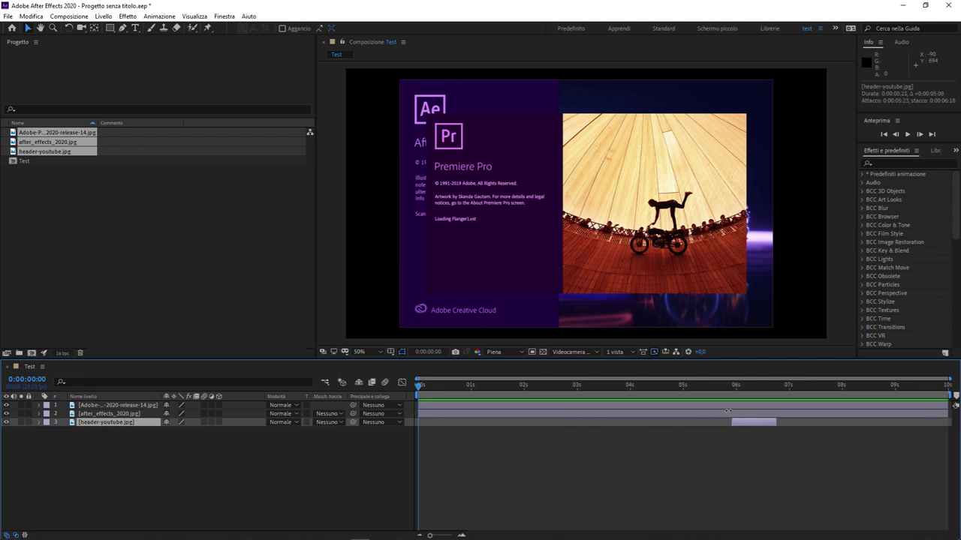
{"action": "left_click", "coordinate": [712, 414]}
{"action": "mouse_move", "coordinate": [436, 415]}
{"action": "left_mouse_down"}
{"action": "mouse_move", "coordinate": [747, 414]}
{"action": "mouse_move", "coordinate": [547, 415]}
{"action": "left_mouse_up"}
{"action": "left_click", "coordinate": [533, 408]}
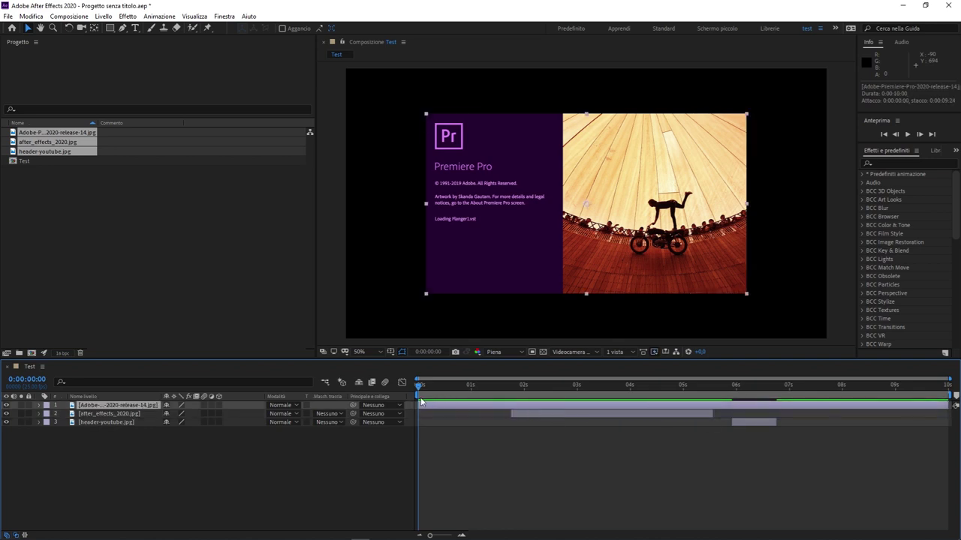
{"action": "mouse_move", "coordinate": [418, 406]}
{"action": "left_mouse_down"}
{"action": "mouse_move", "coordinate": [855, 405]}
{"action": "mouse_move", "coordinate": [455, 425]}
{"action": "left_mouse_up"}
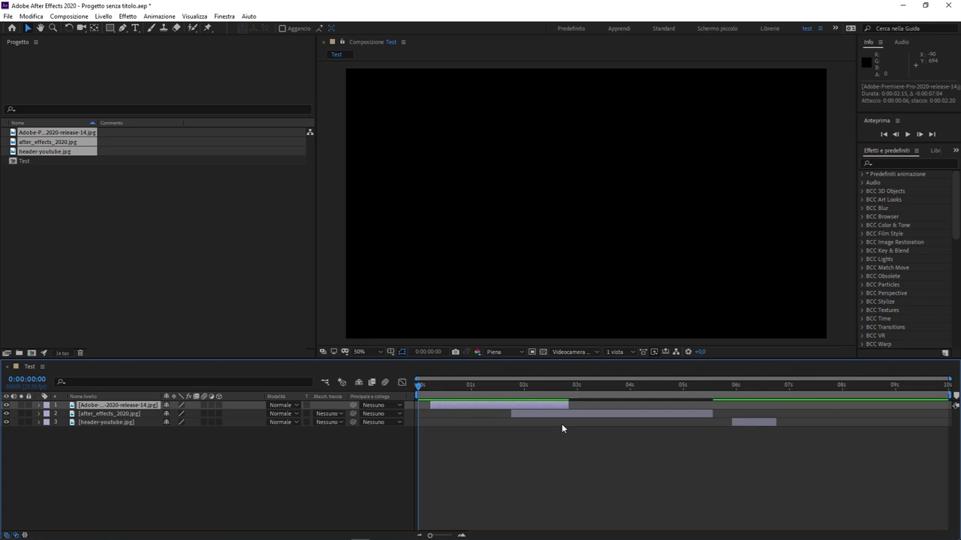
{"action": "mouse_move", "coordinate": [481, 387]}
{"action": "left_mouse_down"}
{"action": "mouse_move", "coordinate": [713, 390]}
{"action": "mouse_move", "coordinate": [418, 389]}
{"action": "left_mouse_up"}
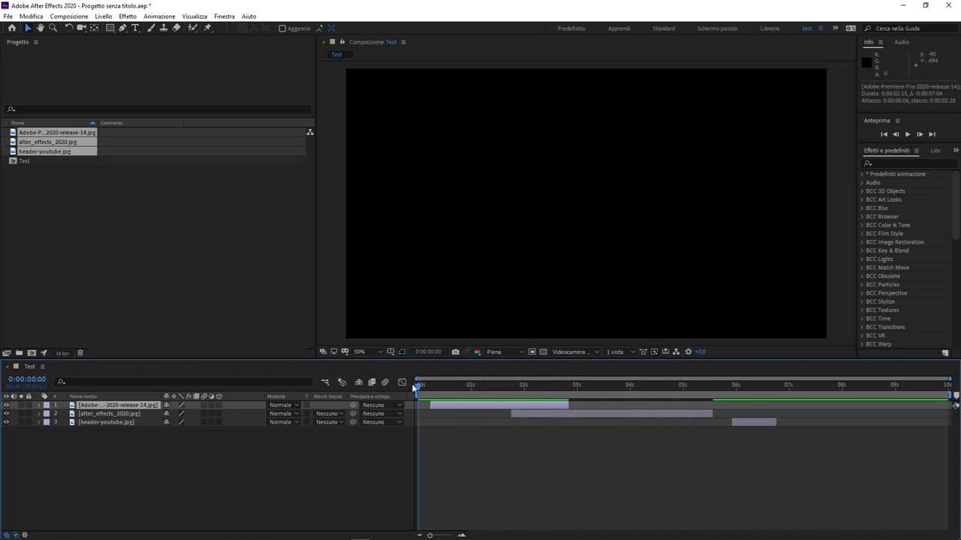
Select each of the three image layers in turn, then deselect all.
{"action": "left_click", "coordinate": [567, 463]}
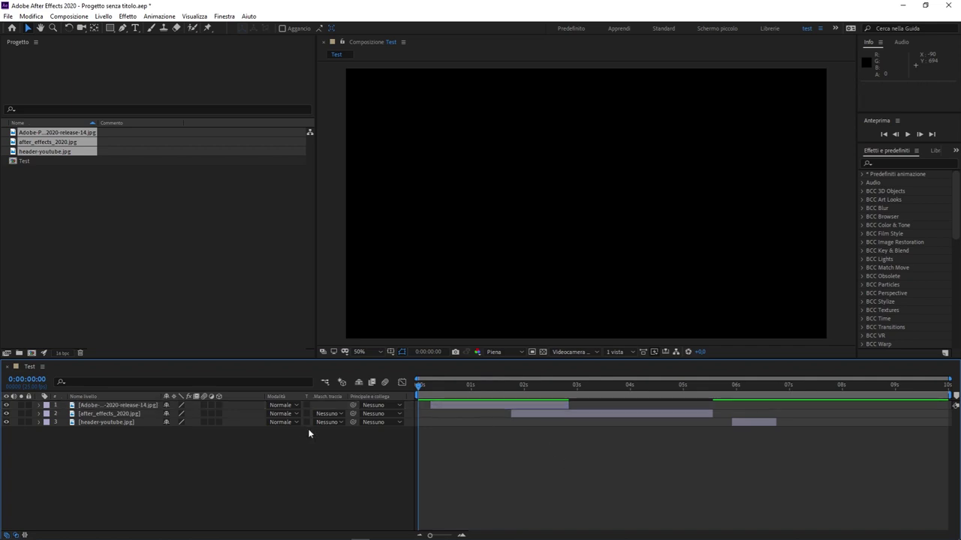
{"action": "left_click", "coordinate": [130, 424]}
{"action": "left_click", "coordinate": [131, 415]}
{"action": "left_click", "coordinate": [130, 407]}
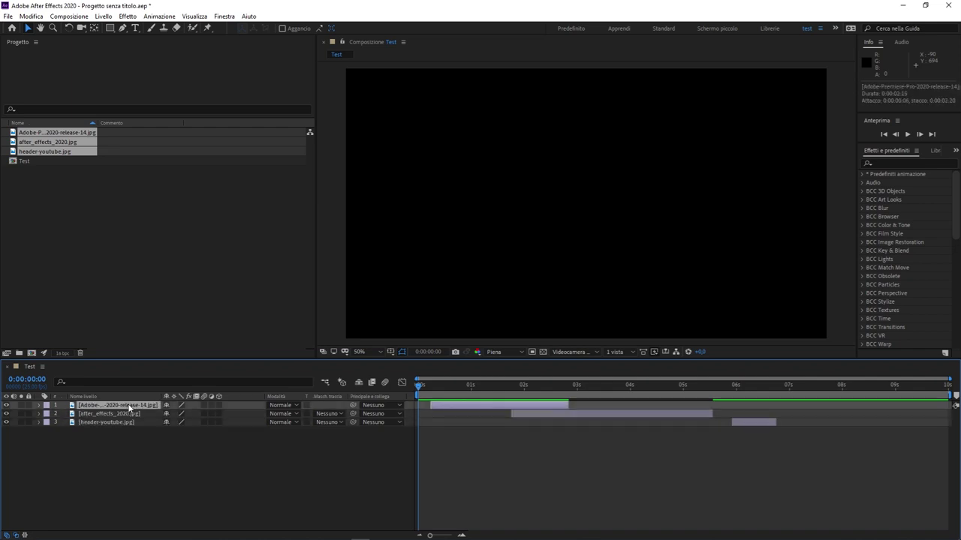
{"action": "left_click", "coordinate": [126, 414]}
{"action": "left_click", "coordinate": [123, 422]}
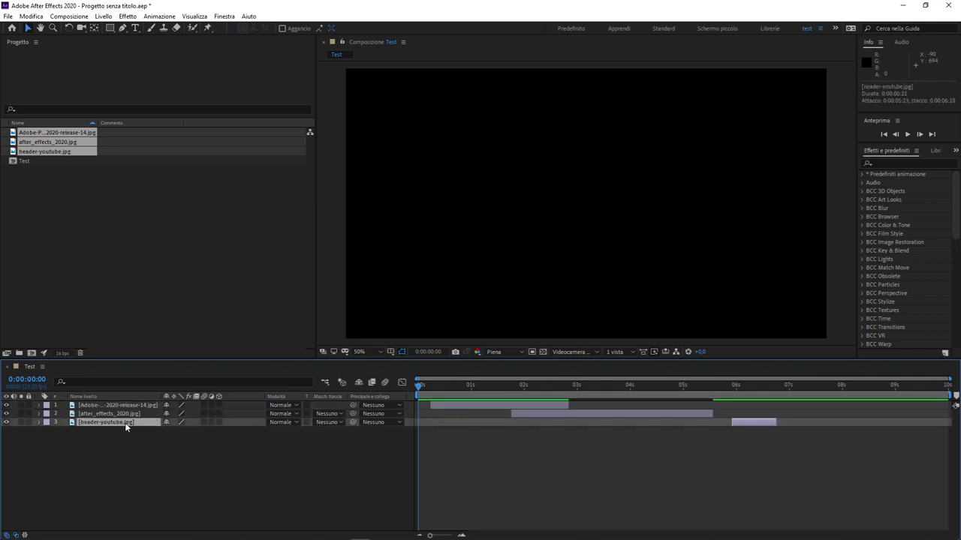
{"action": "left_click", "coordinate": [153, 443]}
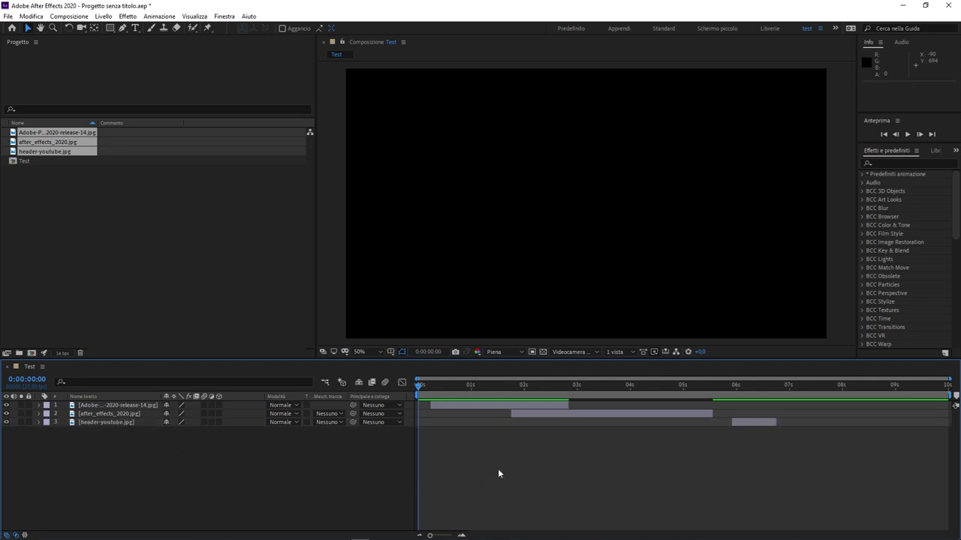
Undo the timing edits with Ctrl+Z until all three layers span the full 10 seconds.
{"action": "key", "text": "ctrl+z"}
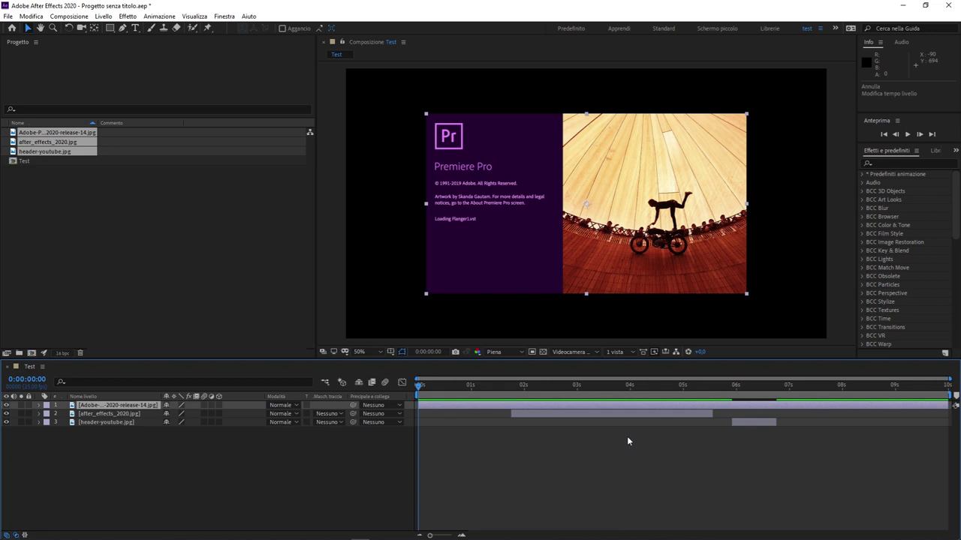
{"action": "left_click", "coordinate": [577, 415]}
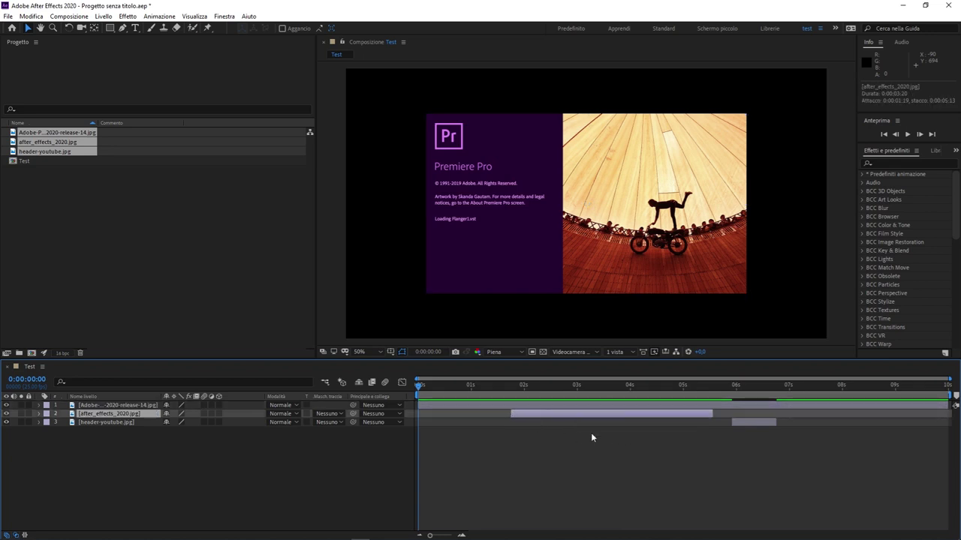
{"action": "key", "text": "ctrl+z"}
{"action": "key", "text": "ctrl+z"}
{"action": "key", "text": "ctrl+z"}
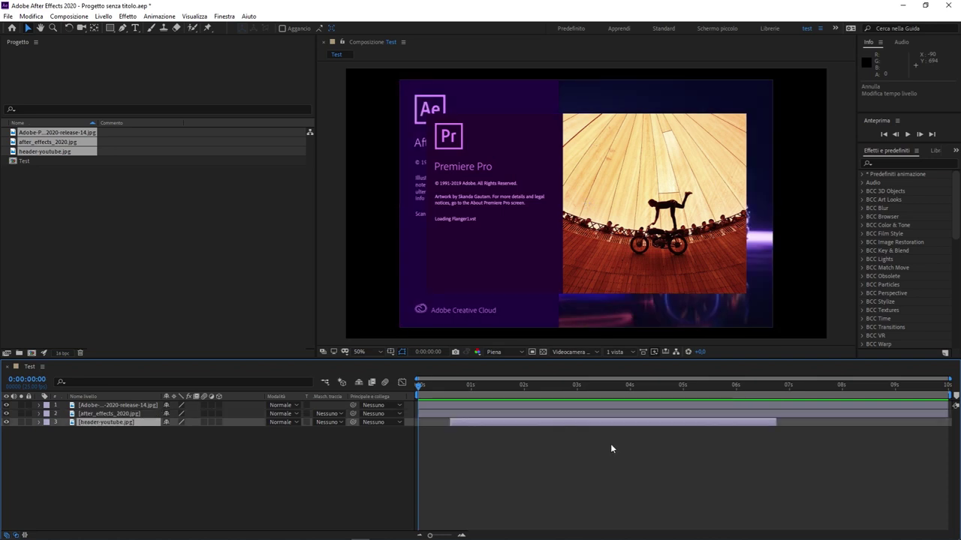
{"action": "key", "text": "ctrl+z"}
{"action": "key", "text": "ctrl+z"}
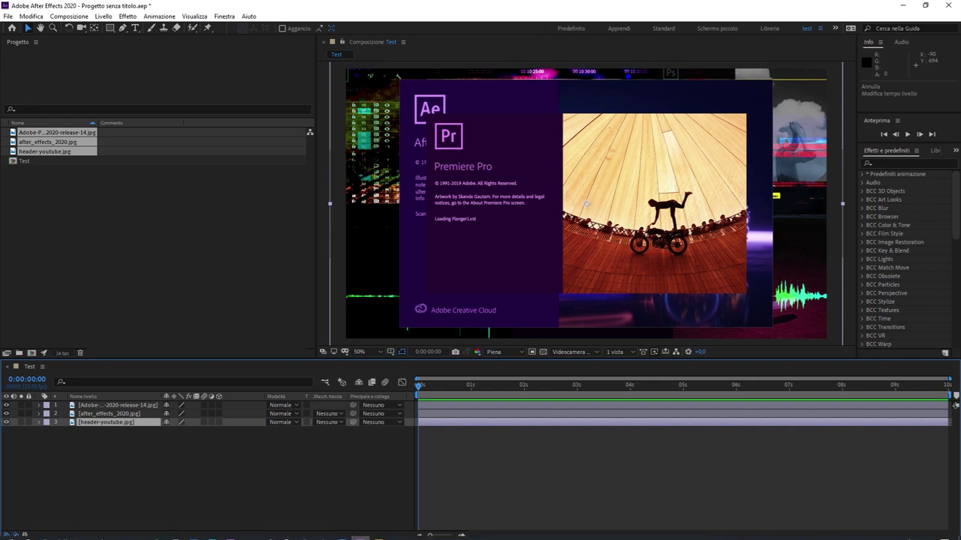
Bring Premiere Pro forward, cue the sequence to about 00:17:59:06 and play it briefly.
{"action": "mouse_move", "coordinate": [253, 530]}
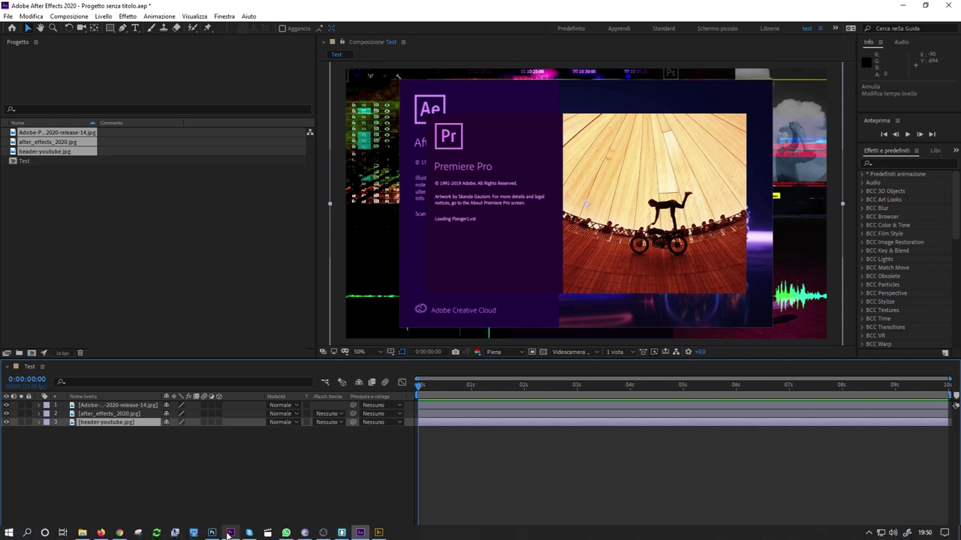
{"action": "left_click", "coordinate": [231, 533]}
{"action": "left_click", "coordinate": [400, 177]}
{"action": "left_click_drag", "start_coordinate": [400, 178], "coordinate": [407, 178]}
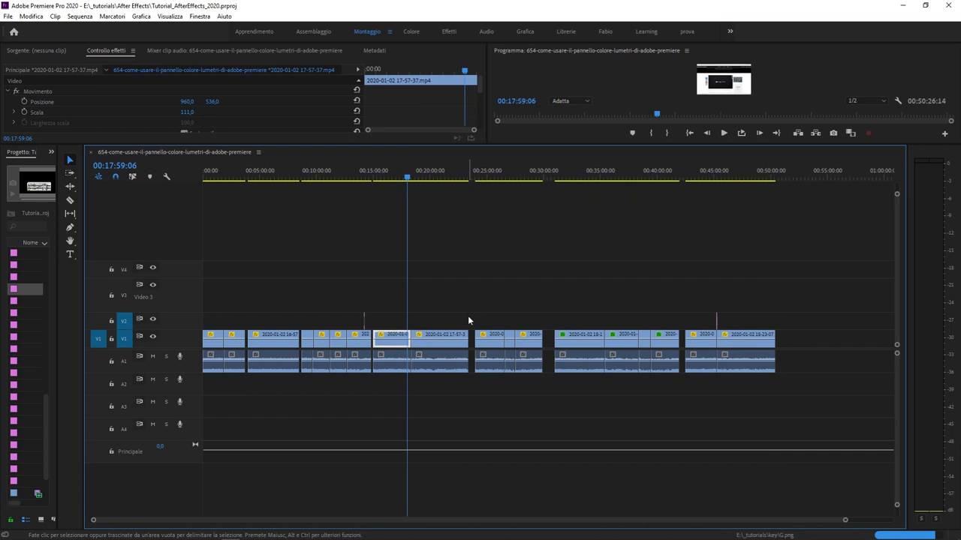
{"action": "key", "text": "space"}
{"action": "key", "text": "space"}
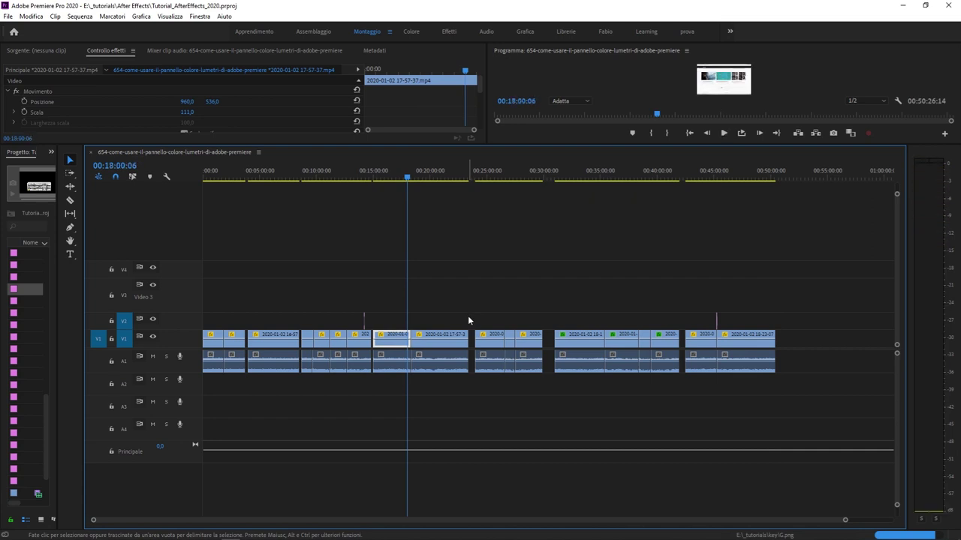
Back in After Effects, rewind the MASTER composition from 0:00:02:07 to 0:00:00:00.
{"action": "mouse_move", "coordinate": [341, 534]}
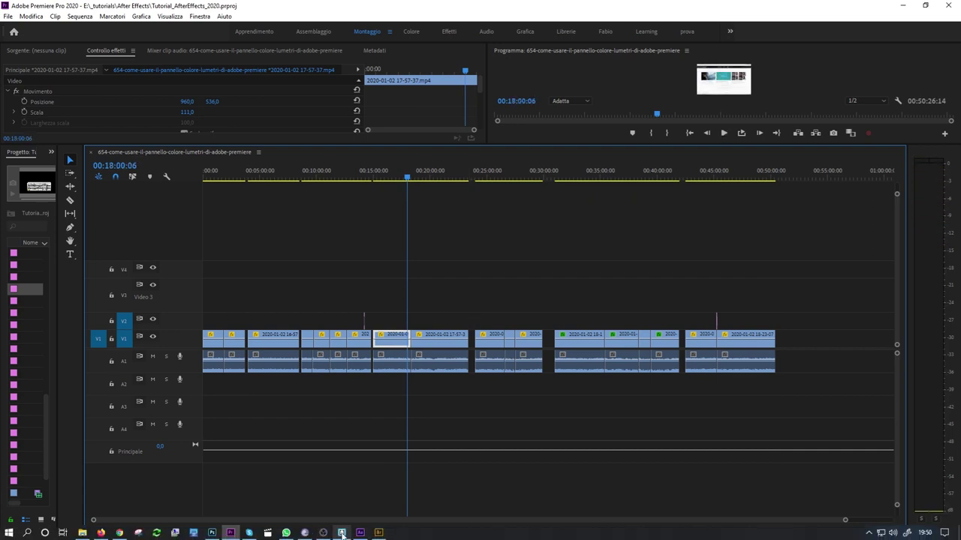
{"action": "left_click", "coordinate": [361, 533]}
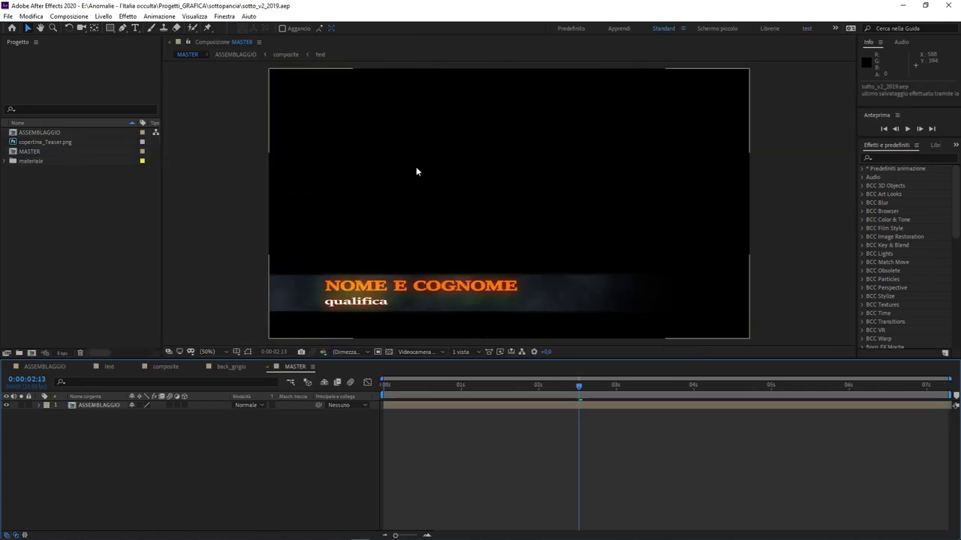
{"action": "left_click", "coordinate": [560, 387]}
{"action": "left_click_drag", "start_coordinate": [559, 385], "coordinate": [366, 392]}
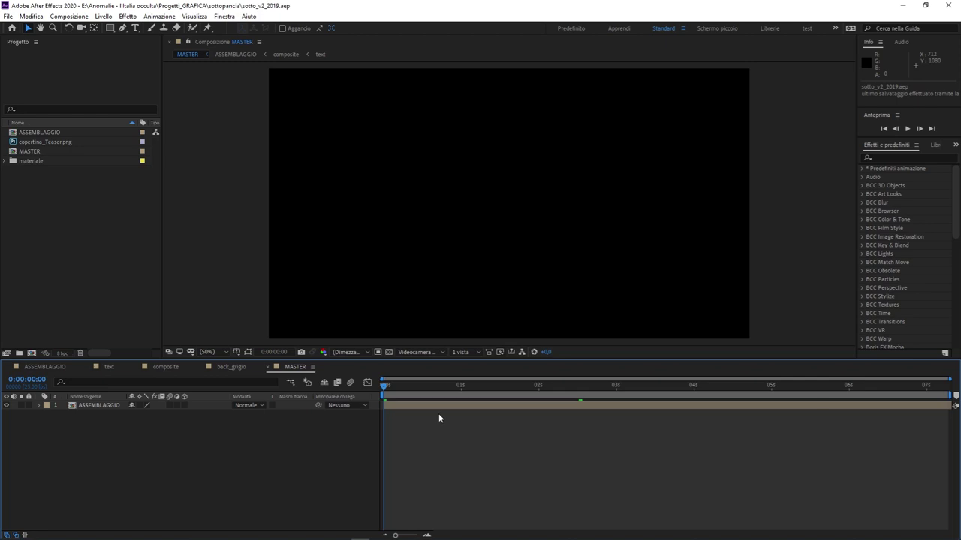
Preview the lower-third animation, stop at 0:00:00:14, then replay and stop at 0:00:02:18.
{"action": "key", "text": "space"}
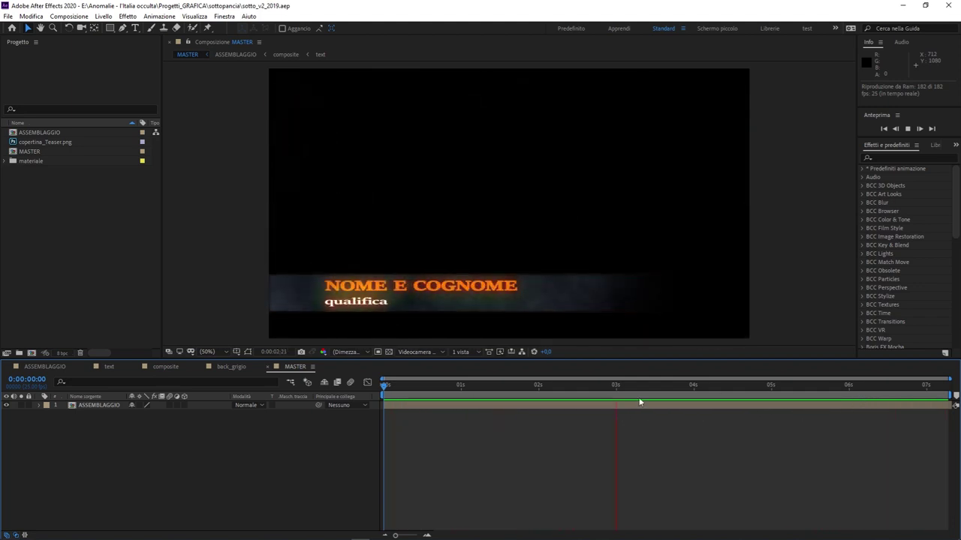
{"action": "left_click", "coordinate": [424, 396]}
{"action": "key", "text": "space"}
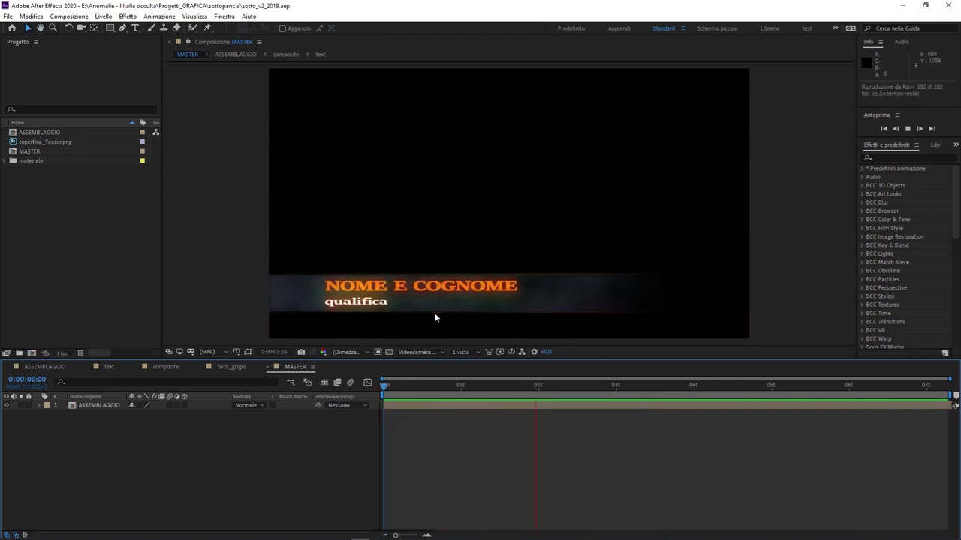
{"action": "key", "text": "space"}
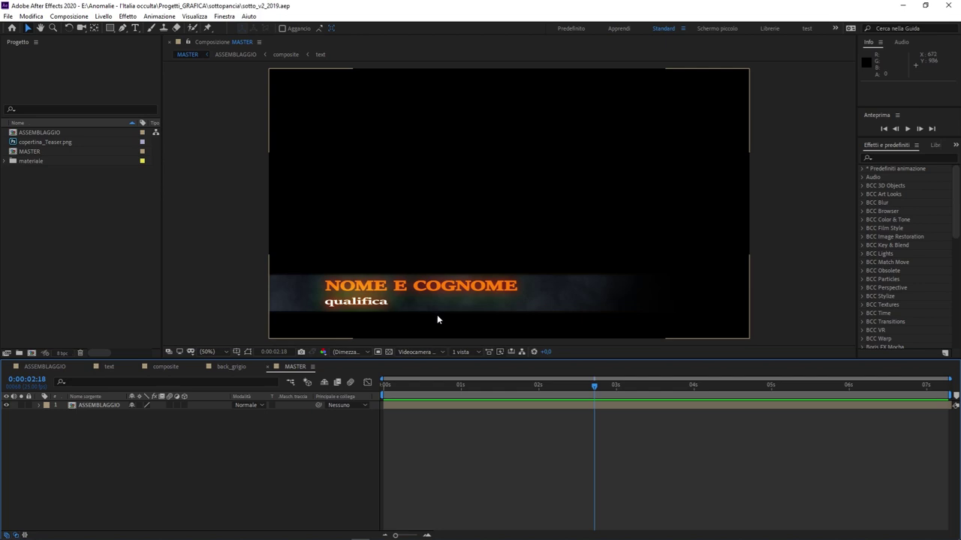
Open the ASSEMBLAGGIO precomp to view its layers.
{"action": "left_click", "coordinate": [102, 405]}
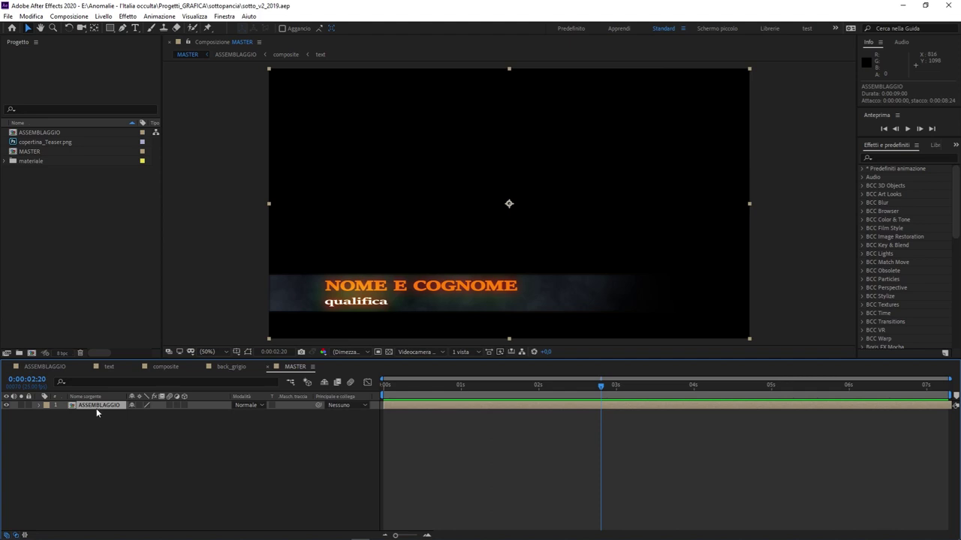
{"action": "left_click", "coordinate": [83, 422]}
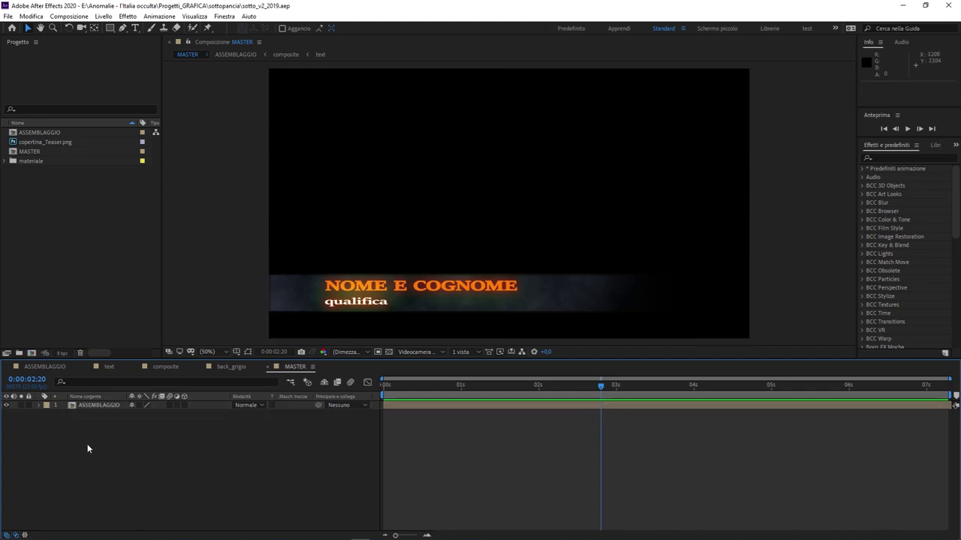
{"action": "left_click", "coordinate": [96, 406]}
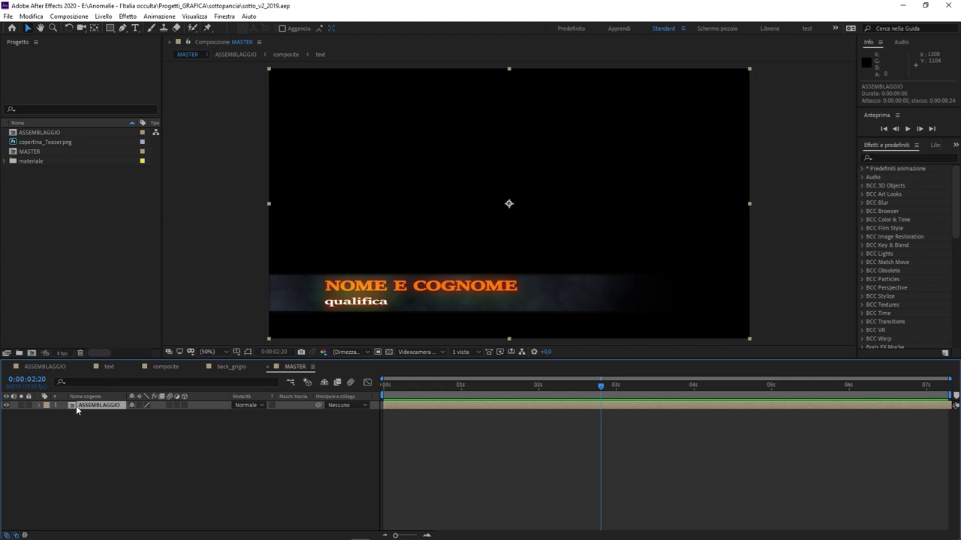
{"action": "left_click", "coordinate": [126, 451]}
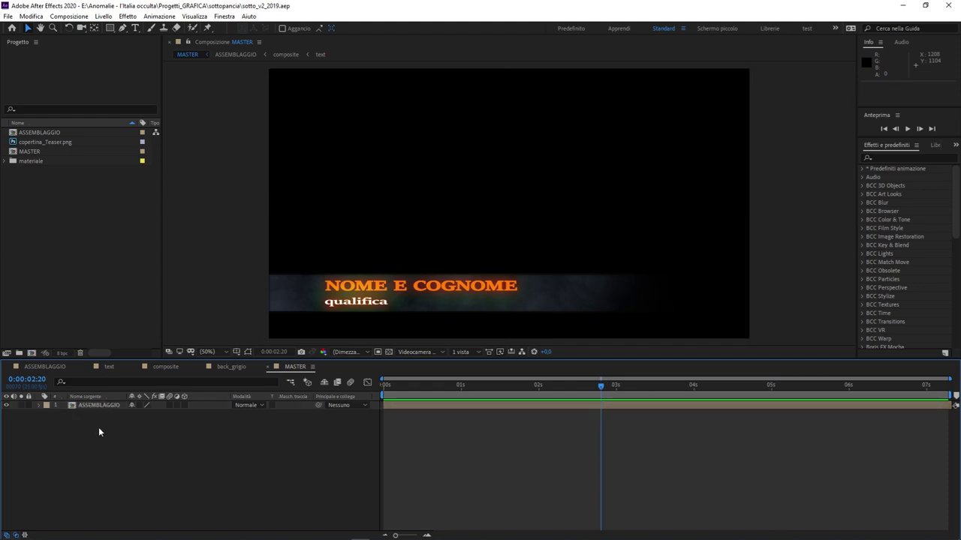
{"action": "double_click", "coordinate": [90, 405]}
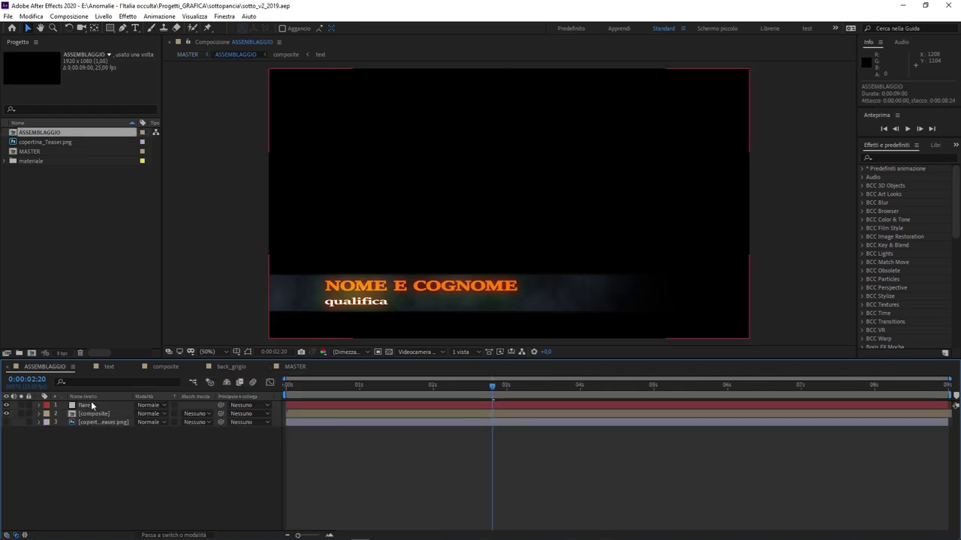
Open the composite precomp from ASSEMBLAGGIO and set the viewer magnification to Adatta.
{"action": "left_click", "coordinate": [101, 423]}
{"action": "left_click", "coordinate": [95, 408]}
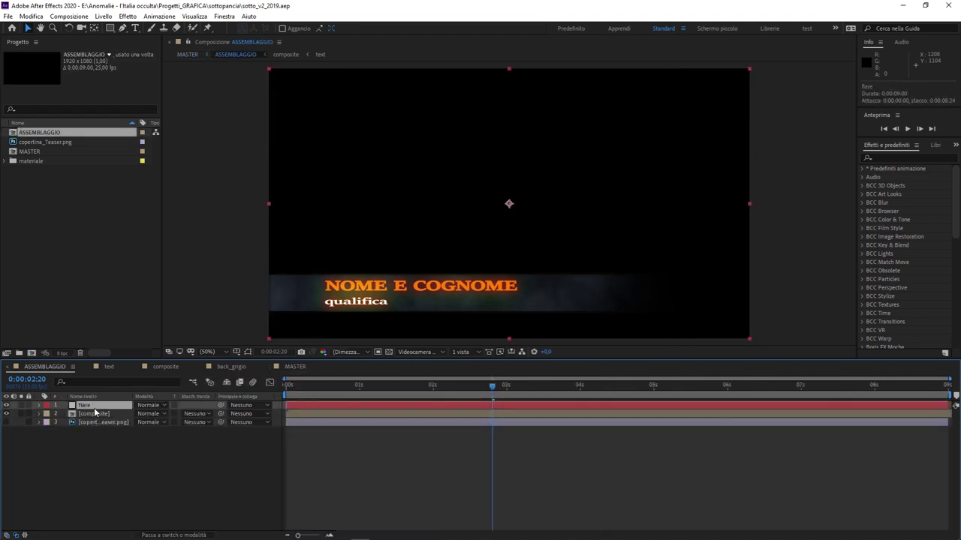
{"action": "left_click", "coordinate": [97, 415]}
{"action": "double_click", "coordinate": [98, 414]}
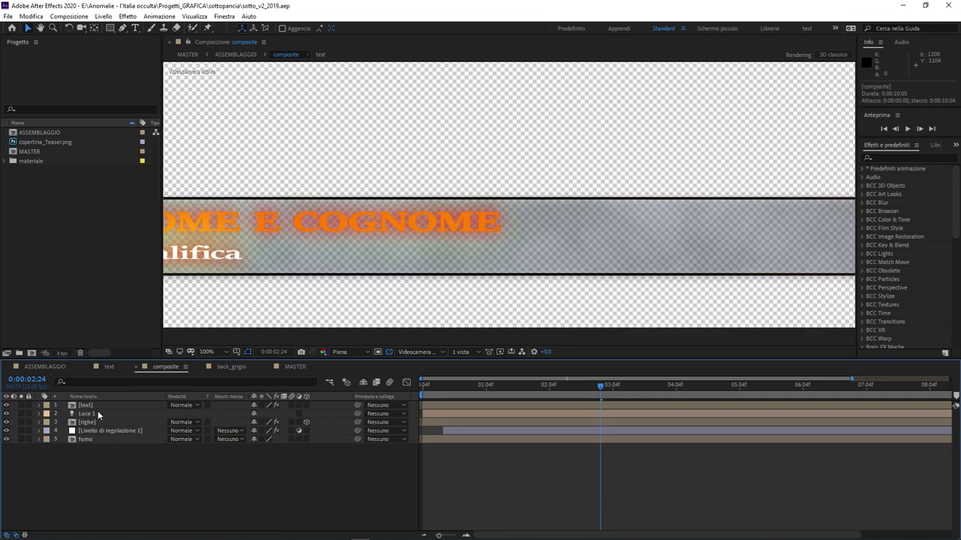
{"action": "left_click", "coordinate": [209, 351]}
{"action": "left_click", "coordinate": [223, 373]}
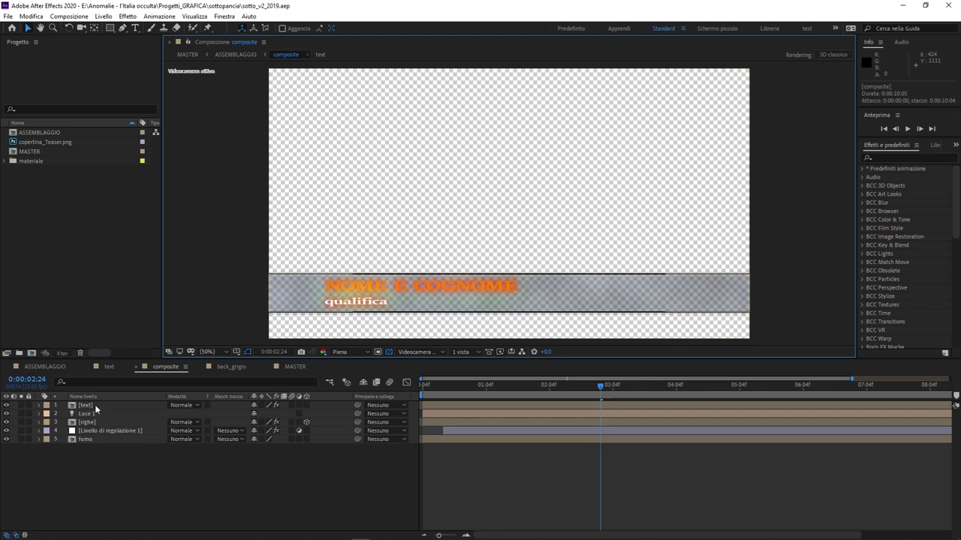
Inspect the text precomp's NOME E COGNOME and qualifica layers, then return to ASSEMBLAGGIO.
{"action": "double_click", "coordinate": [99, 408]}
{"action": "left_click", "coordinate": [98, 405]}
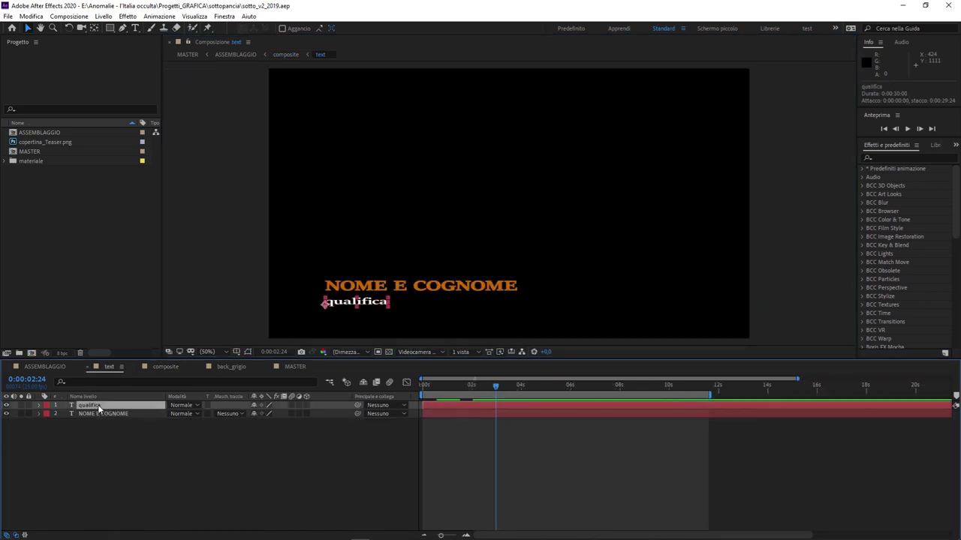
{"action": "left_click", "coordinate": [106, 414]}
{"action": "left_click", "coordinate": [105, 405]}
{"action": "left_click", "coordinate": [104, 413]}
{"action": "left_click", "coordinate": [102, 405]}
{"action": "left_click", "coordinate": [103, 413]}
{"action": "left_click", "coordinate": [103, 406]}
{"action": "key", "text": "shift+Escape"}
Shrink the composite lower-third layer to about half scale and move it to the right.
{"action": "left_click", "coordinate": [93, 413]}
{"action": "key", "text": "s"}
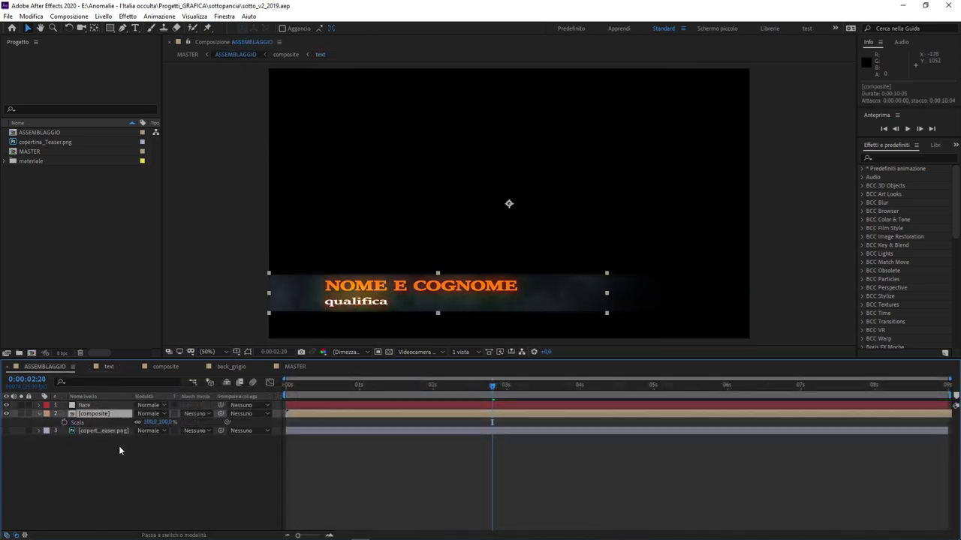
{"action": "mouse_move", "coordinate": [149, 421]}
{"action": "left_mouse_down"}
{"action": "mouse_move", "coordinate": [124, 430]}
{"action": "mouse_move", "coordinate": [144, 430]}
{"action": "left_mouse_up"}
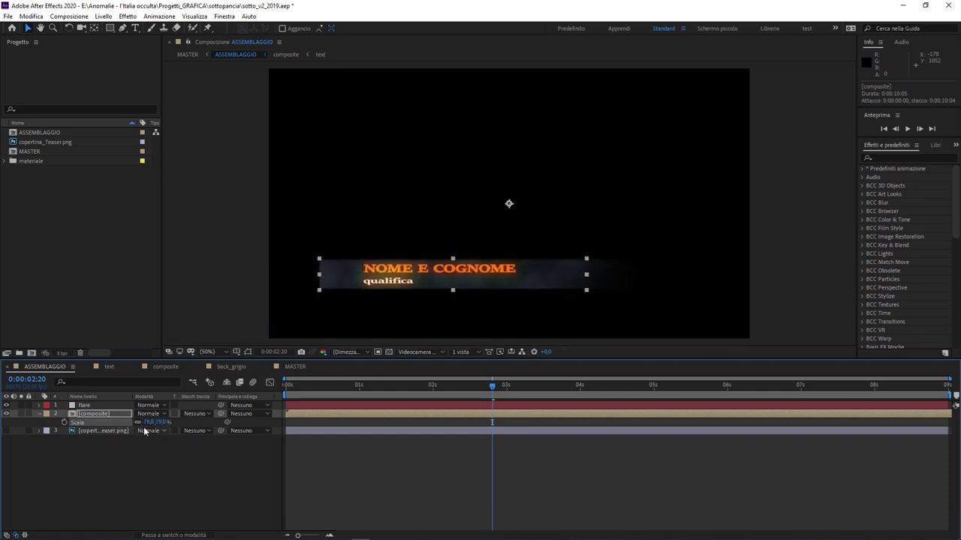
{"action": "key", "text": "p"}
{"action": "mouse_move", "coordinate": [143, 422]}
{"action": "left_mouse_down"}
{"action": "mouse_move", "coordinate": [648, 412]}
{"action": "mouse_move", "coordinate": [166, 431]}
{"action": "mouse_move", "coordinate": [216, 410]}
{"action": "mouse_move", "coordinate": [148, 421]}
{"action": "mouse_move", "coordinate": [183, 420]}
{"action": "left_mouse_up"}
Show the composite layer's rotation, then bring its opacity back to full.
{"action": "key", "text": "r"}
{"action": "key", "text": "t"}
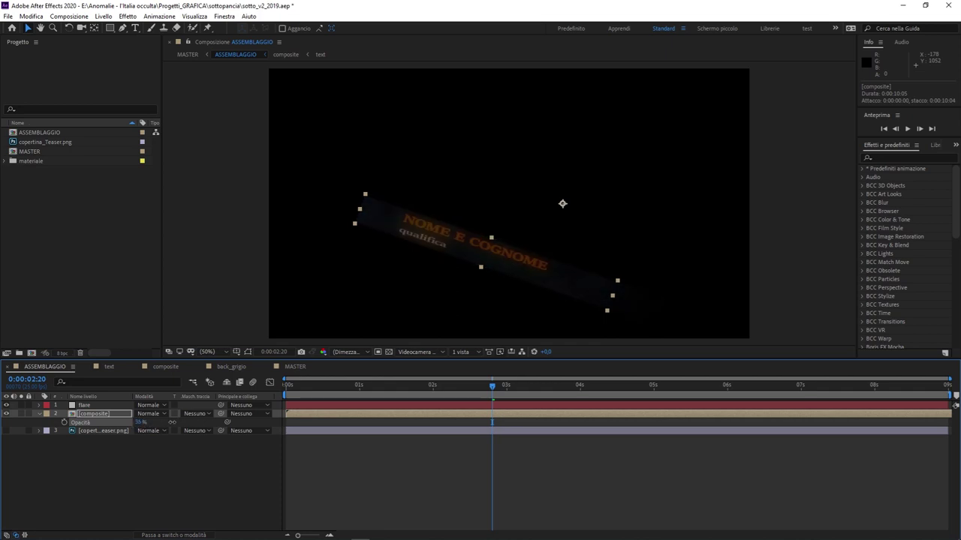
{"action": "left_click_drag", "start_coordinate": [184, 419], "coordinate": [204, 421]}
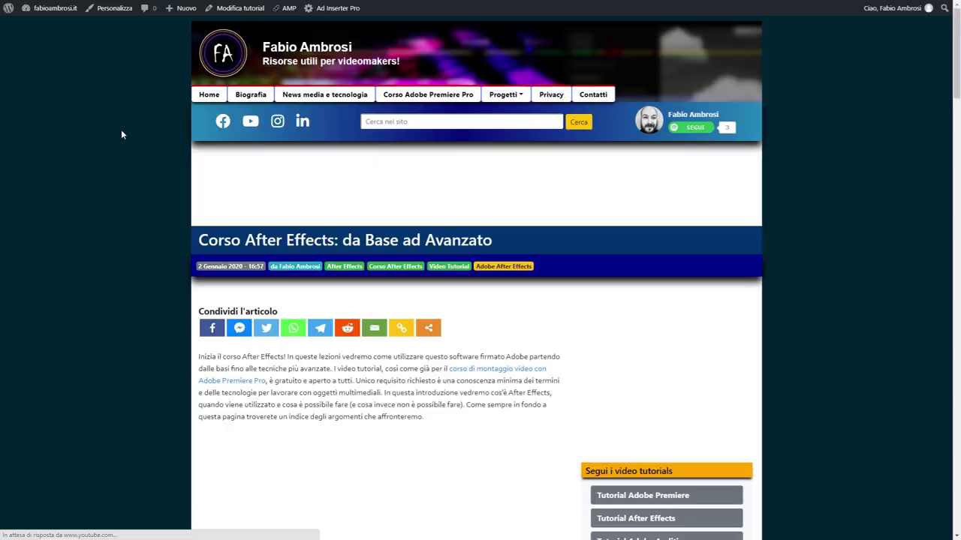
Scroll the course article down to the 'Corso Adobe After Effects: modulo Base' lesson index.
{"action": "scroll", "coordinate": [130, 135], "scroll_direction": "down", "scroll_amount": 2}
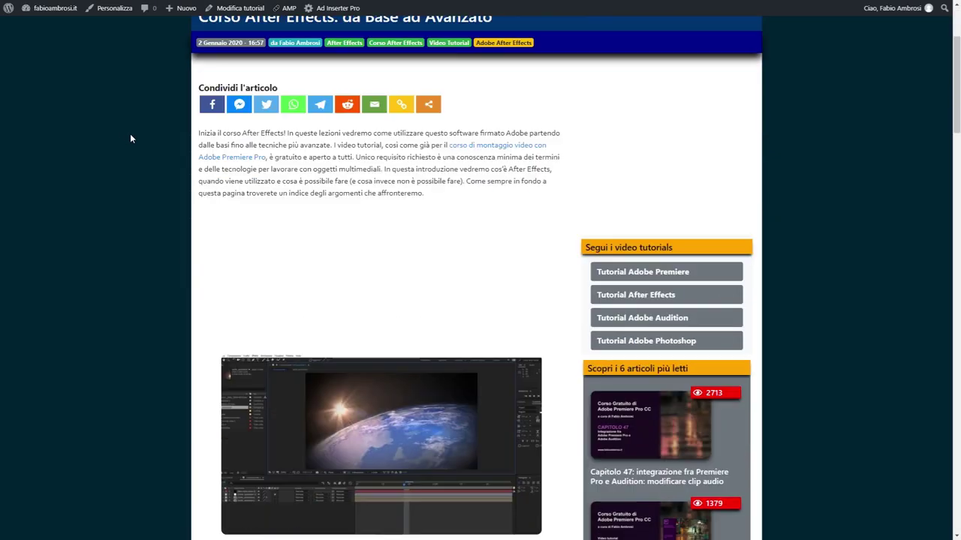
{"action": "scroll", "coordinate": [129, 135], "scroll_direction": "down", "scroll_amount": 4}
{"action": "scroll", "coordinate": [130, 135], "scroll_direction": "down", "scroll_amount": 4}
{"action": "scroll", "coordinate": [129, 135], "scroll_direction": "down", "scroll_amount": 5}
{"action": "scroll", "coordinate": [130, 138], "scroll_direction": "down", "scroll_amount": 4}
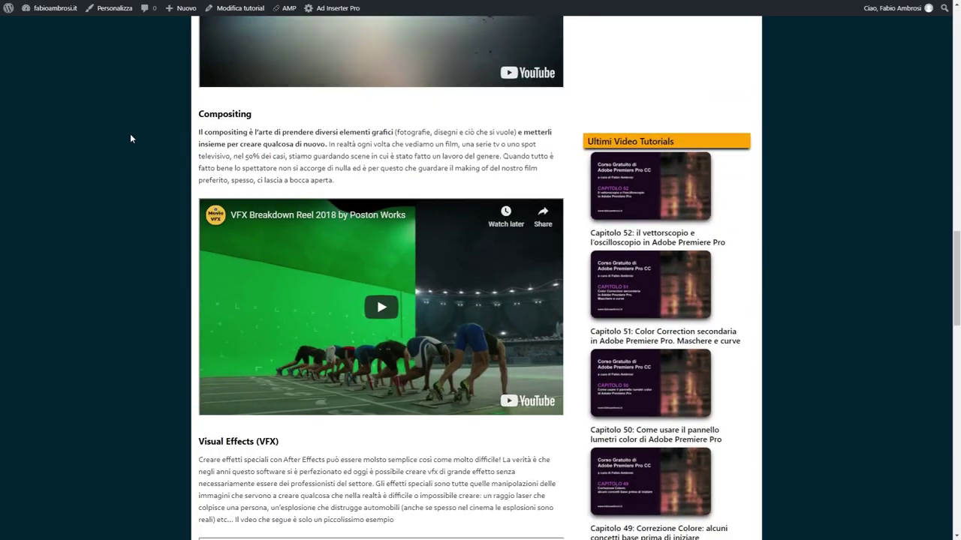
{"action": "scroll", "coordinate": [130, 138], "scroll_direction": "down", "scroll_amount": 4}
{"action": "scroll", "coordinate": [130, 138], "scroll_direction": "down", "scroll_amount": 5}
{"action": "scroll", "coordinate": [129, 138], "scroll_direction": "down", "scroll_amount": 4}
{"action": "scroll", "coordinate": [130, 133], "scroll_direction": "down", "scroll_amount": 2}
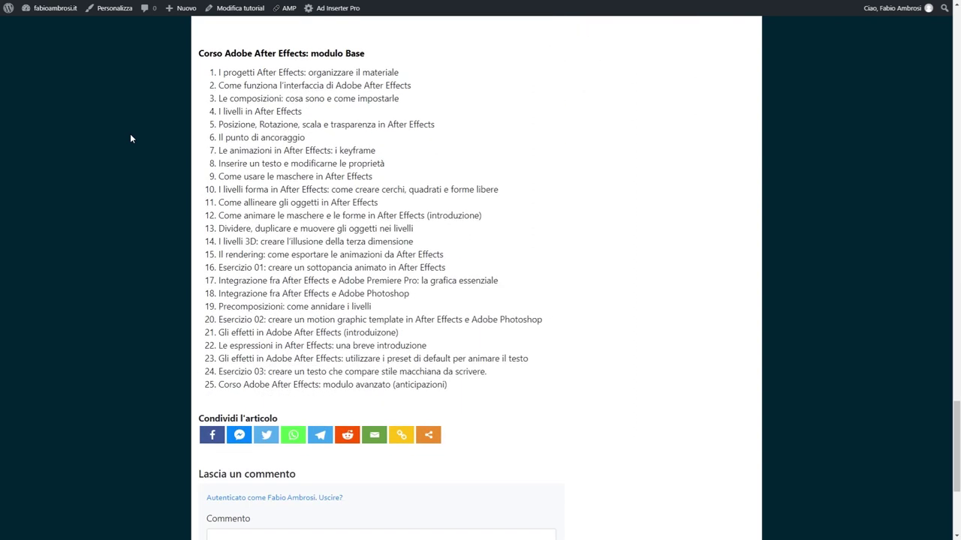
{"action": "scroll", "coordinate": [130, 133], "scroll_direction": "up", "scroll_amount": 1}
{"action": "mouse_move", "coordinate": [187, 123]}
{"action": "left_mouse_down"}
{"action": "mouse_move", "coordinate": [212, 122]}
{"action": "mouse_move", "coordinate": [489, 439]}
{"action": "left_mouse_up"}
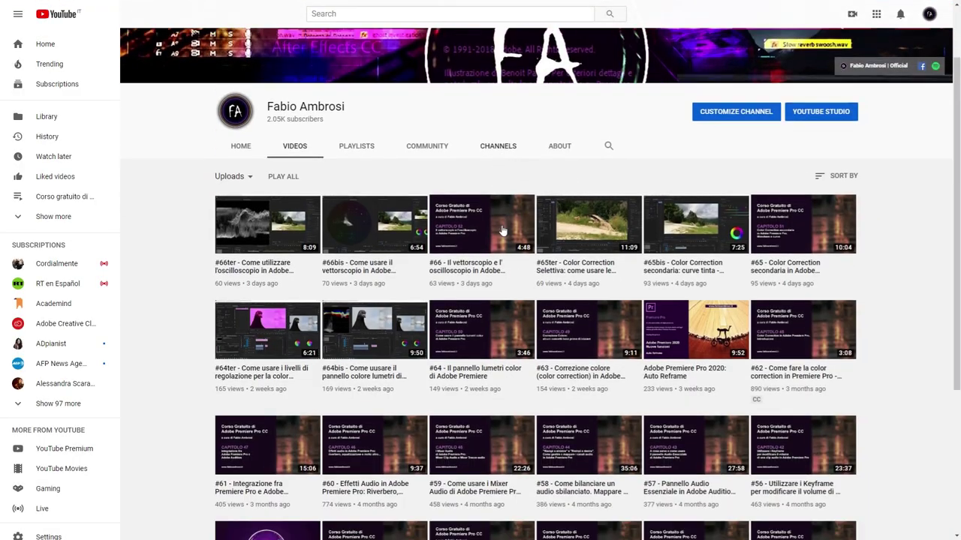
Highlight the page name and scroll to the After Effects course post and its poll.
{"action": "scroll", "coordinate": [503, 230], "scroll_direction": "down", "scroll_amount": 2}
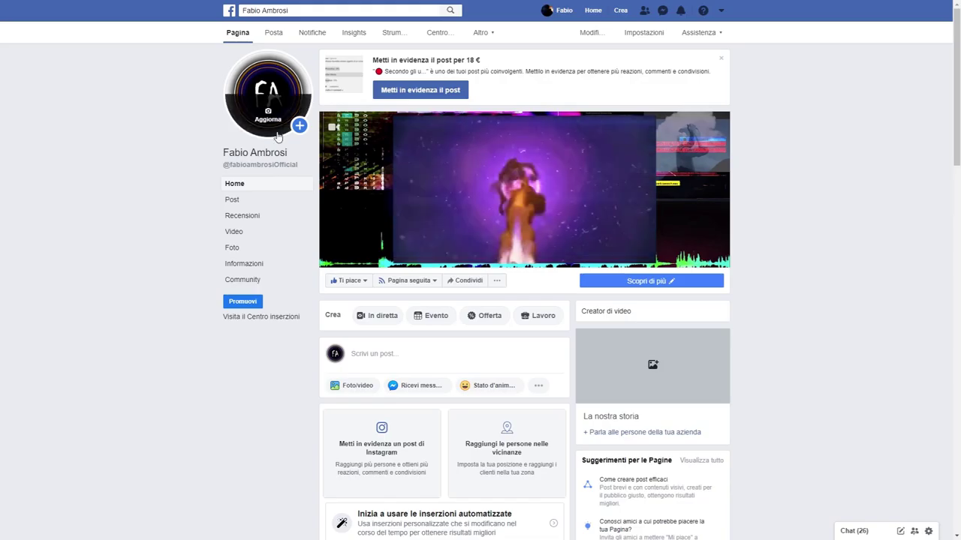
{"action": "left_click_drag", "start_coordinate": [287, 152], "coordinate": [177, 157]}
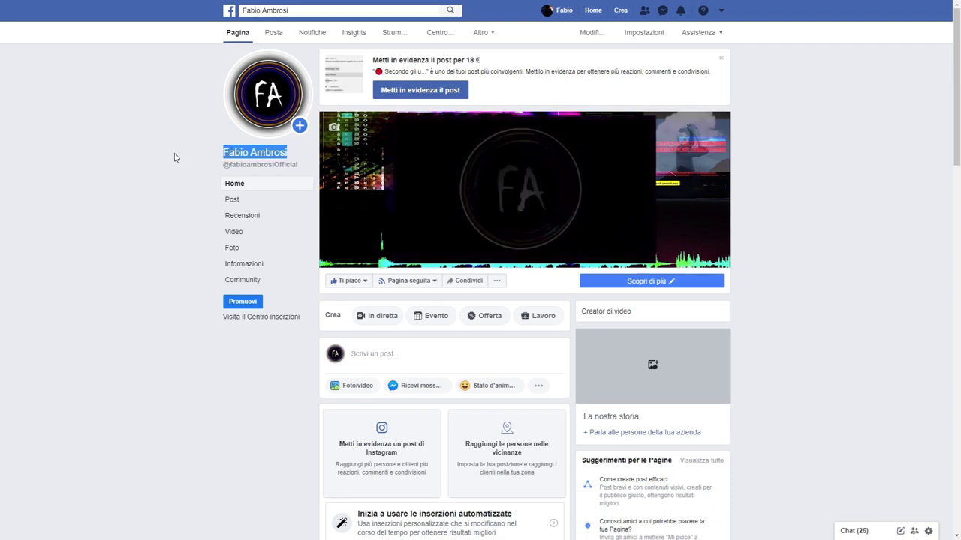
{"action": "scroll", "coordinate": [176, 158], "scroll_direction": "down", "scroll_amount": 2}
{"action": "scroll", "coordinate": [175, 157], "scroll_direction": "down", "scroll_amount": 3}
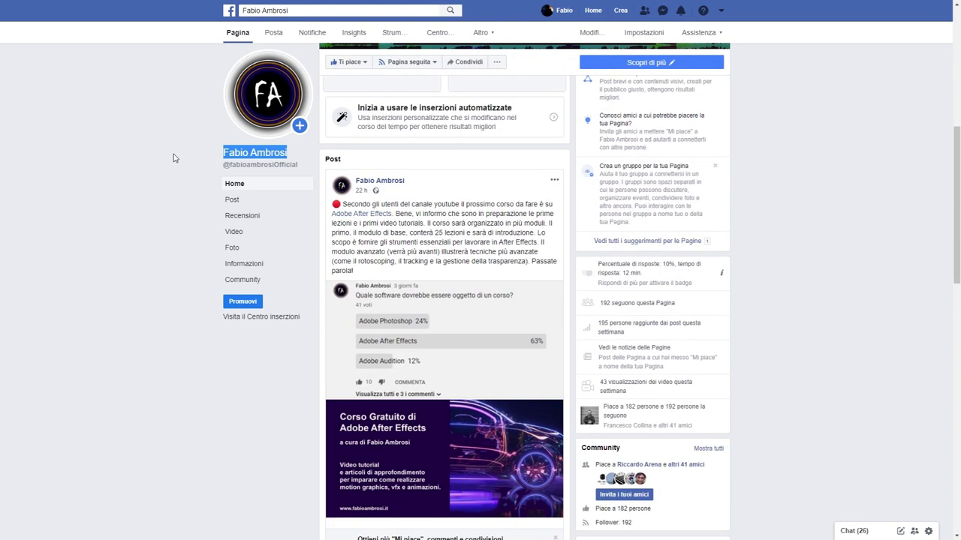